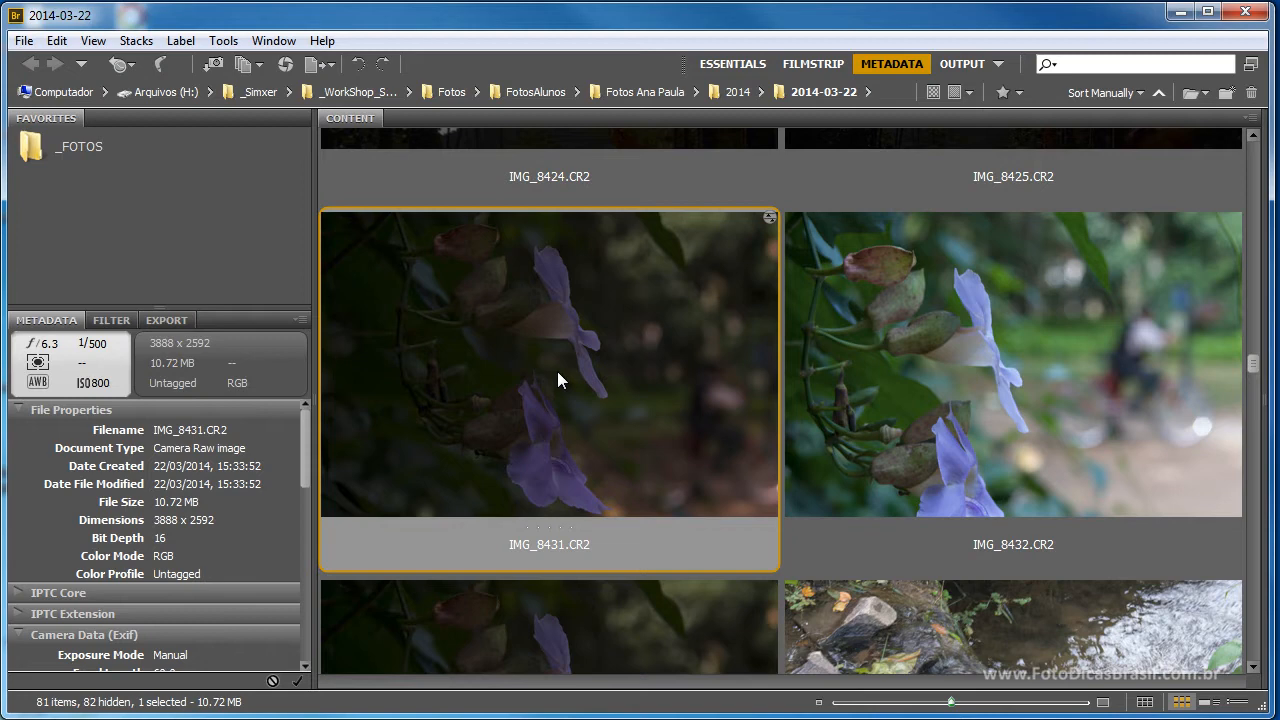
Compare the exposure metadata of IMG_8431.CR2 and IMG_8432.CR2, and open IMG_8431.CR2 in Camera Raw.
double_click(558, 372)
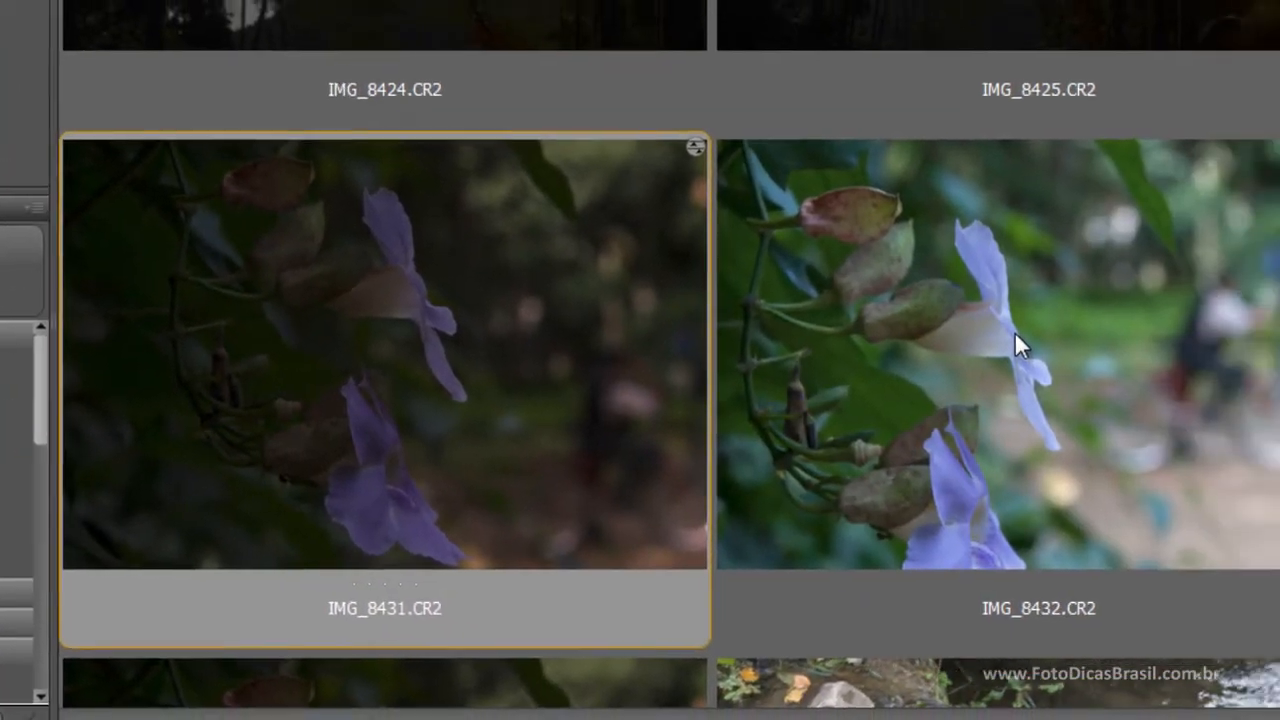
left_click(1160, 350)
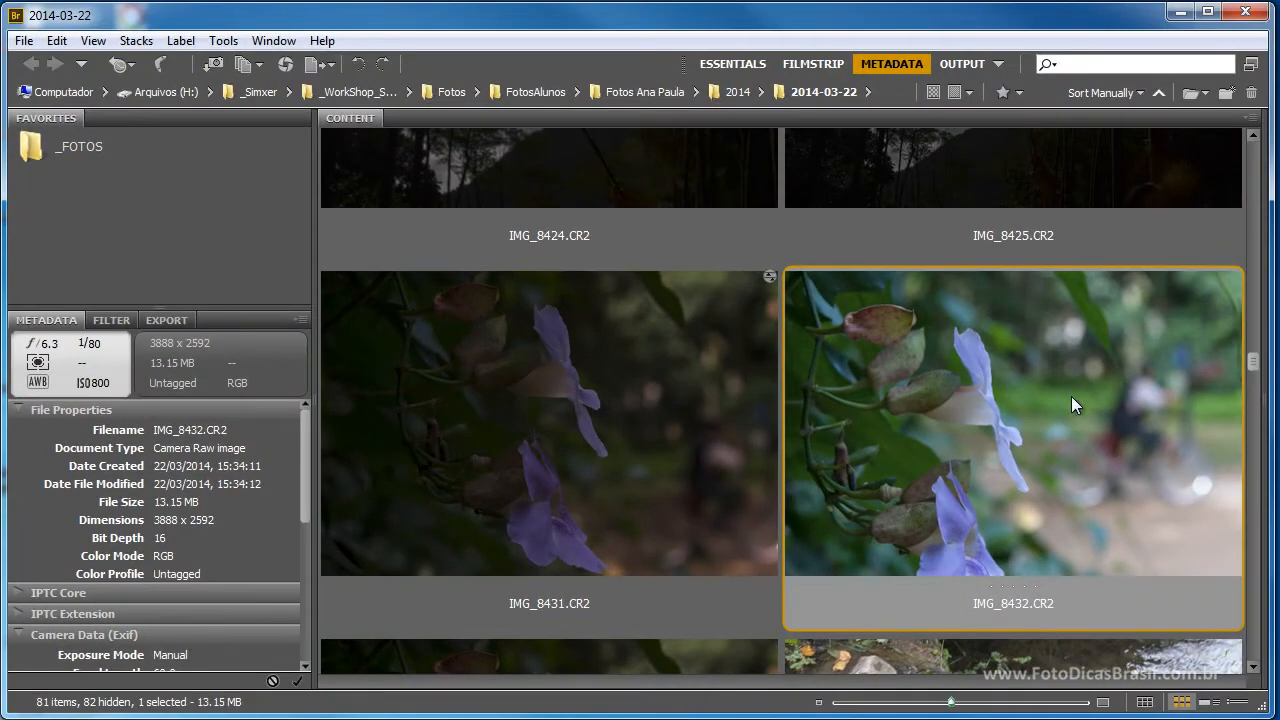
left_click(651, 376)
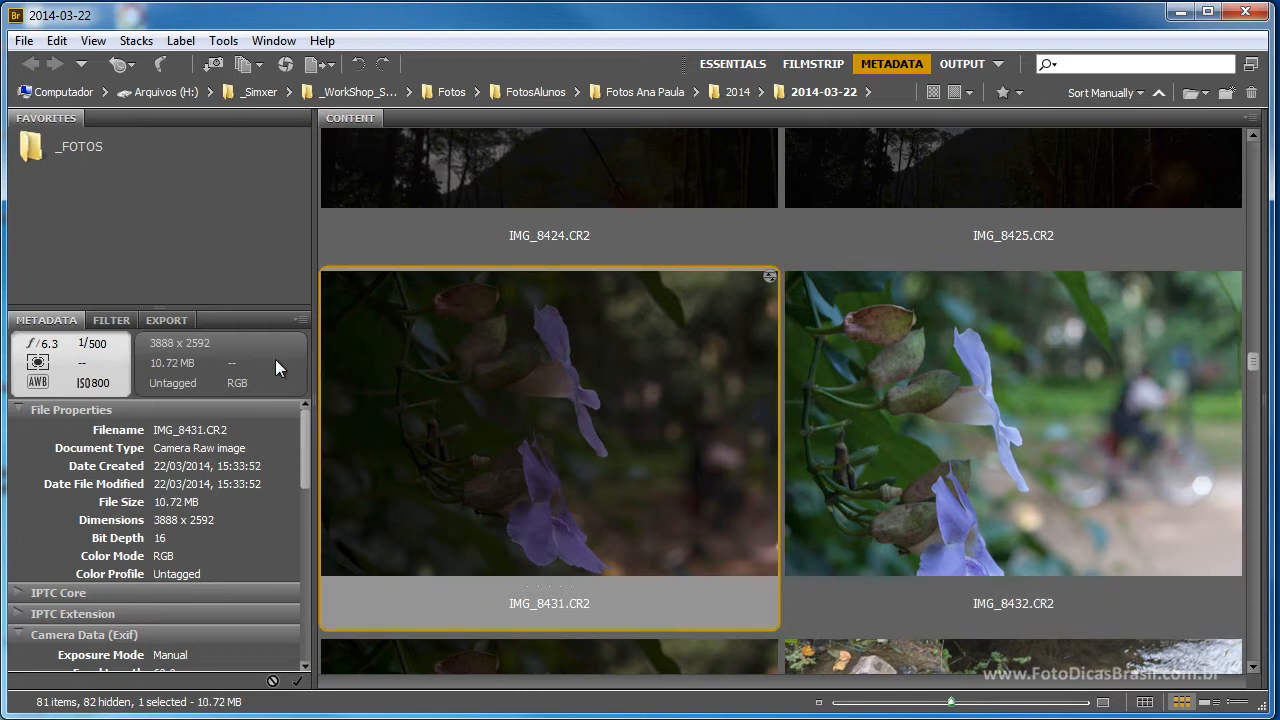
double_click(560, 441)
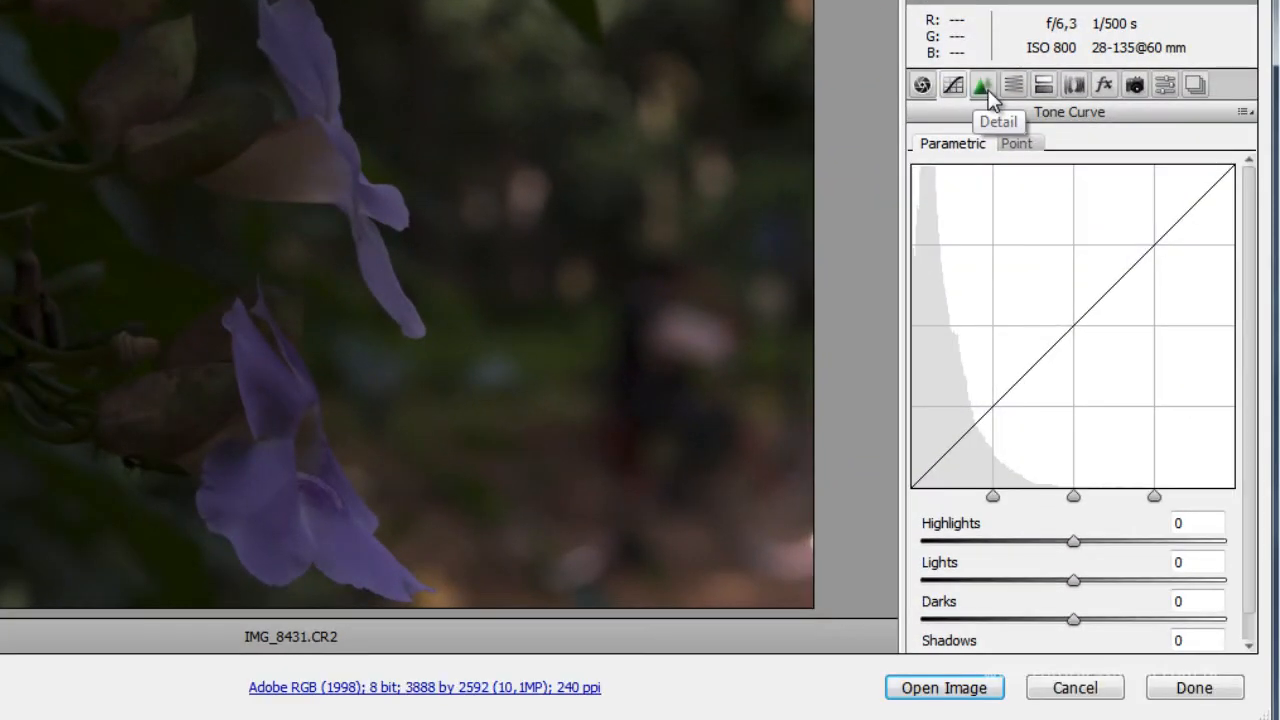
Look through the adjustment groups from Detail to Snapshots, and return to the Basic settings.
left_click(986, 90)
left_click(1014, 90)
left_click(1042, 88)
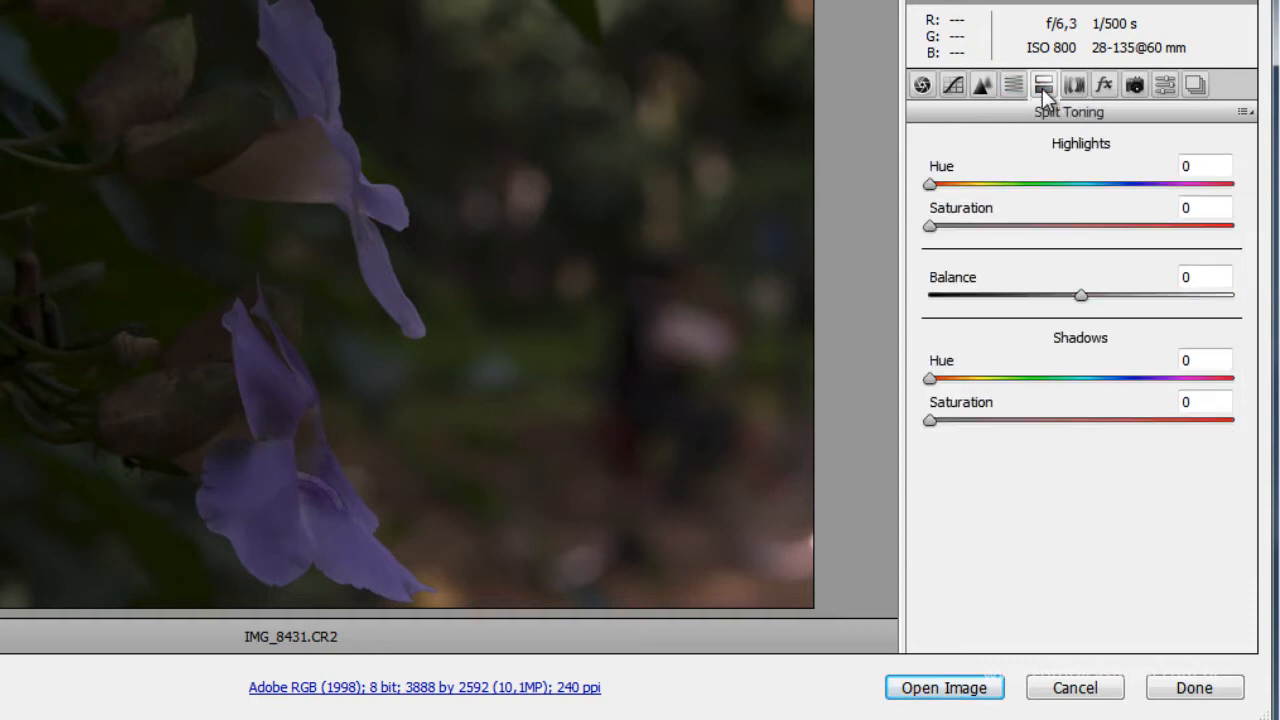
left_click(1075, 88)
left_click(1107, 88)
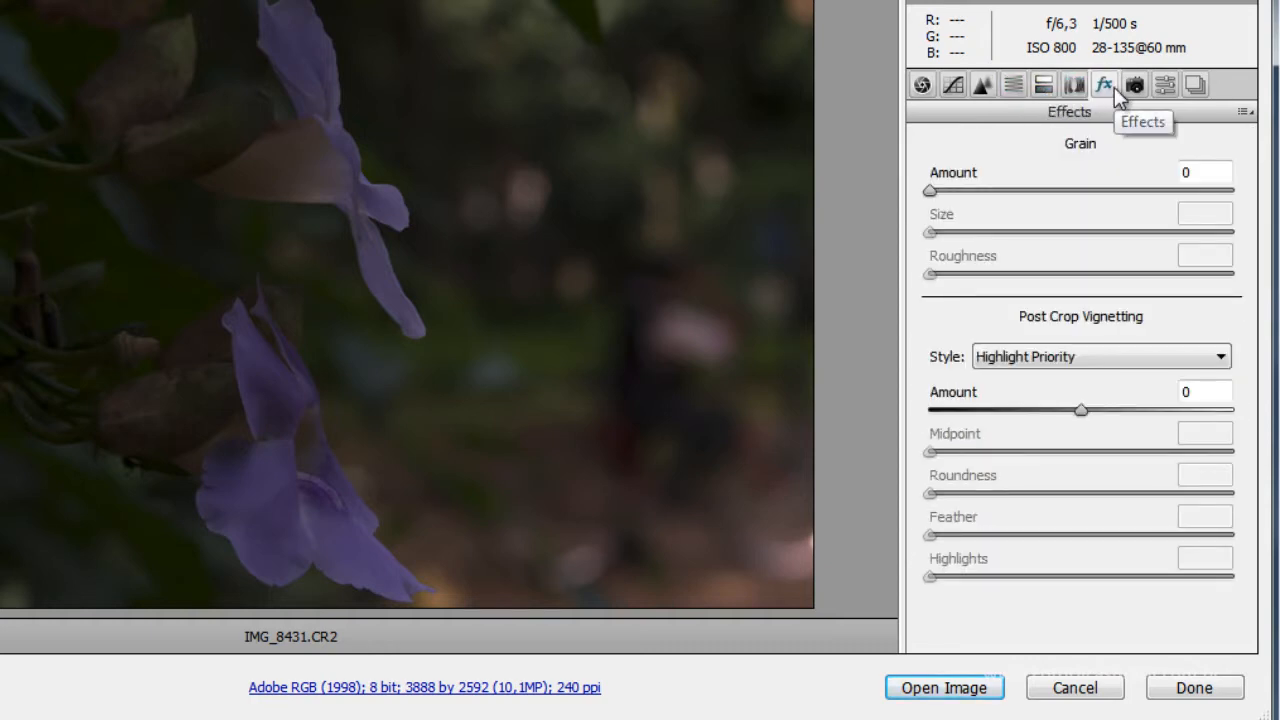
left_click(1134, 87)
left_click(1165, 87)
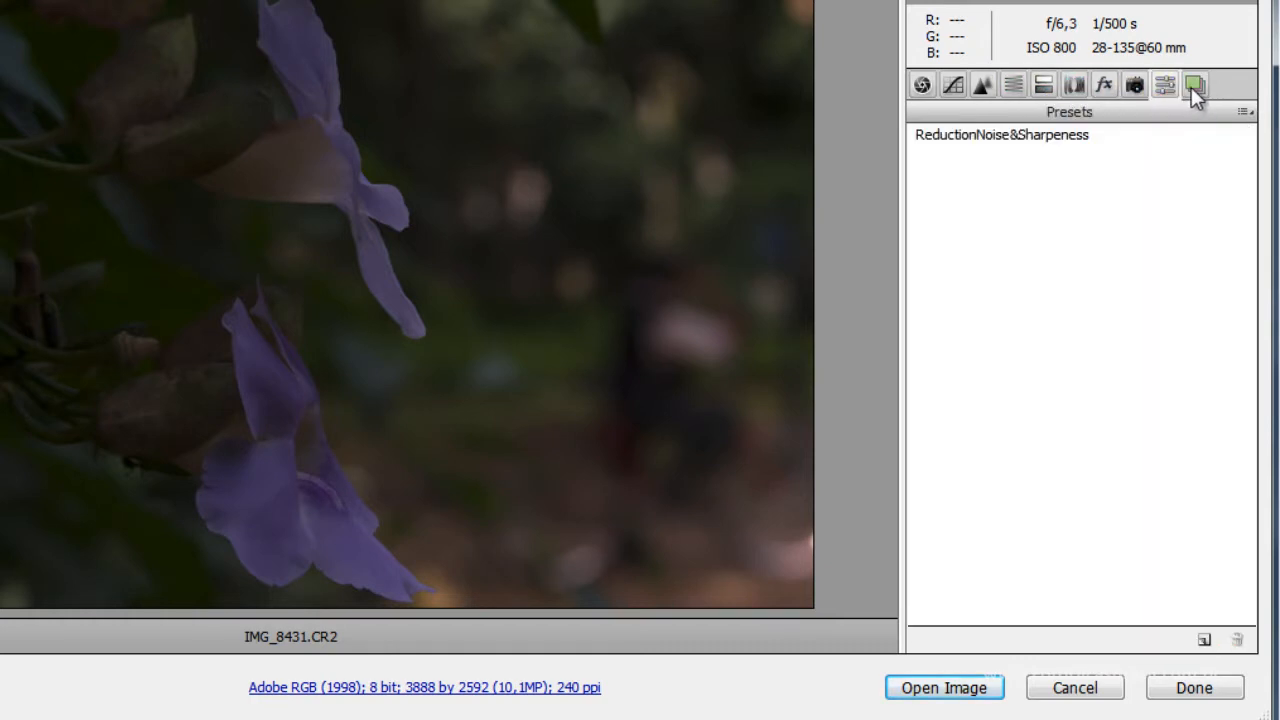
left_click(1193, 87)
left_click(813, 110)
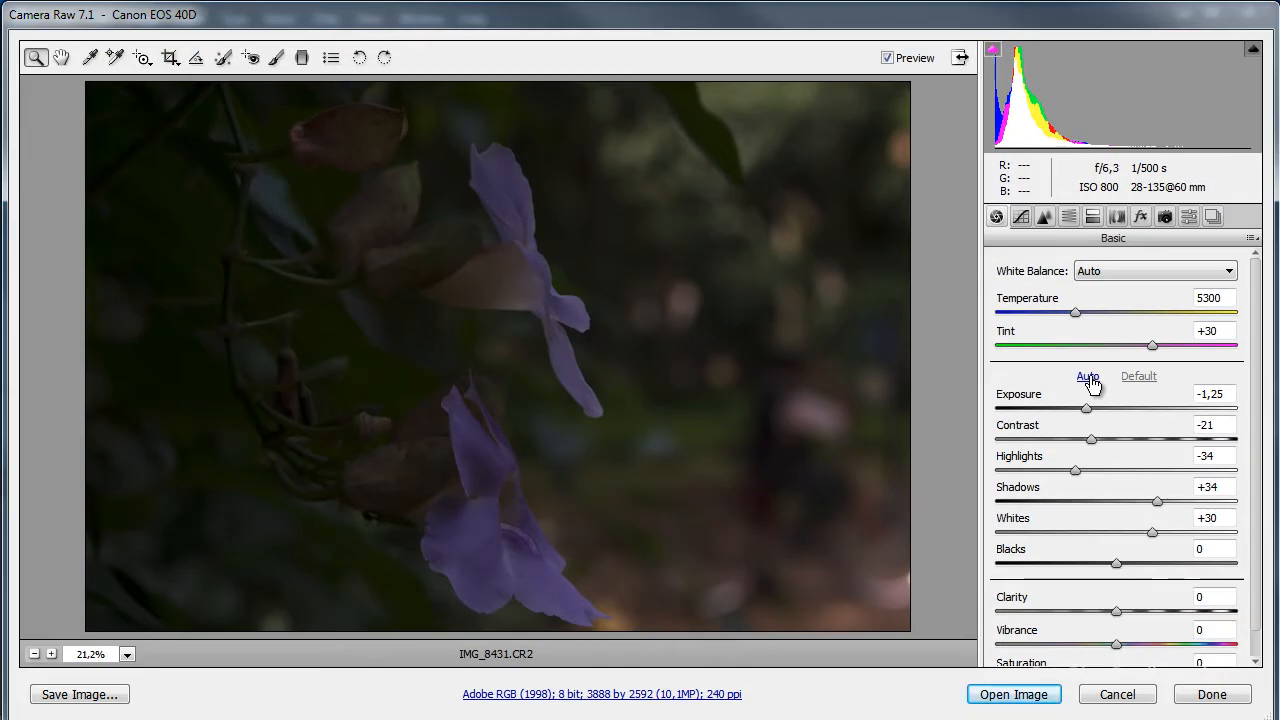
Apply the automatic tone adjustments to the underexposed flower photo.
left_click(1089, 379)
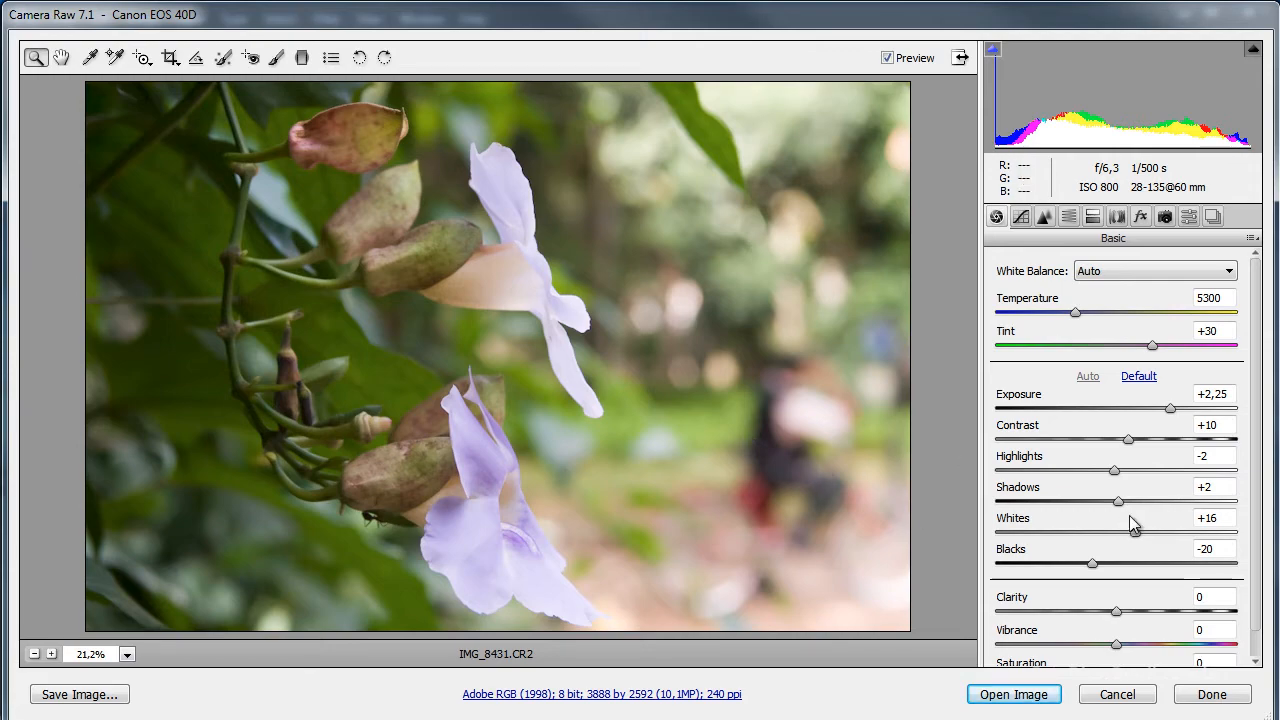
Test brighter and darker Exposure settings, including +0,45 and -1,25, and restore the automatic tone values.
left_click(1171, 408)
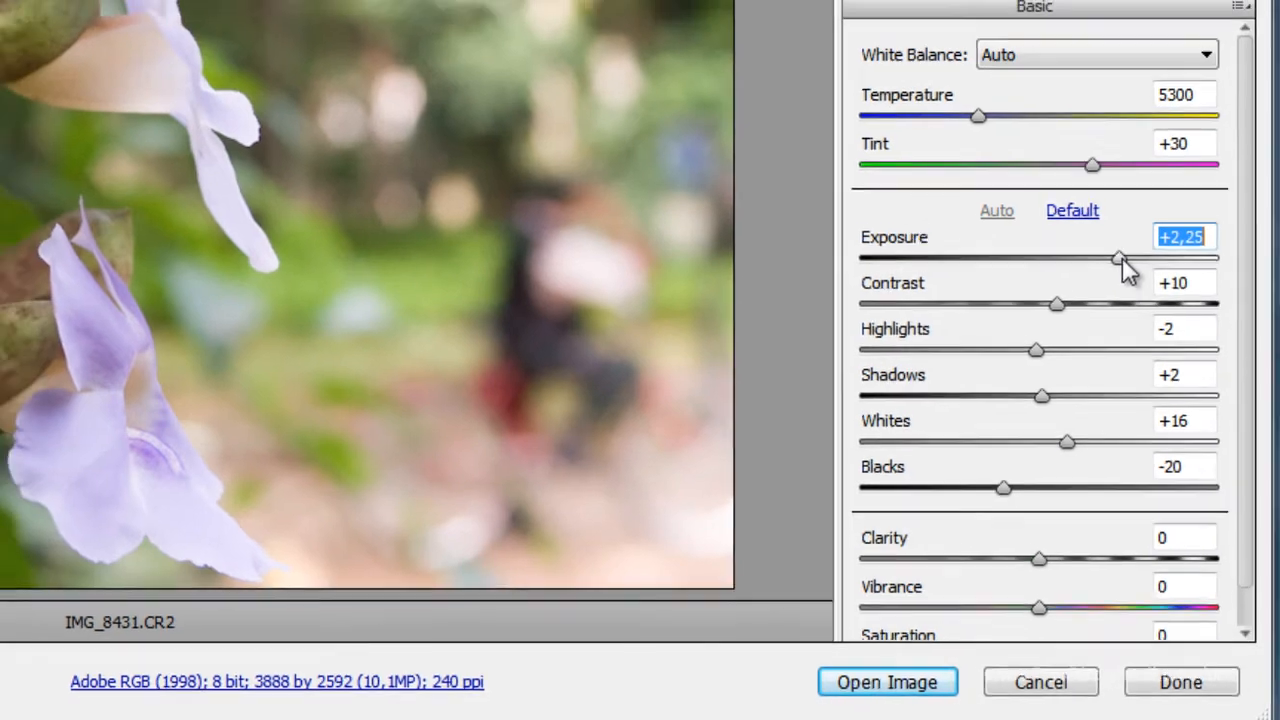
left_click_drag(1115, 241, 1221, 250)
left_click_drag(1256, 416, 1142, 422)
left_click_drag(1140, 418, 1151, 418)
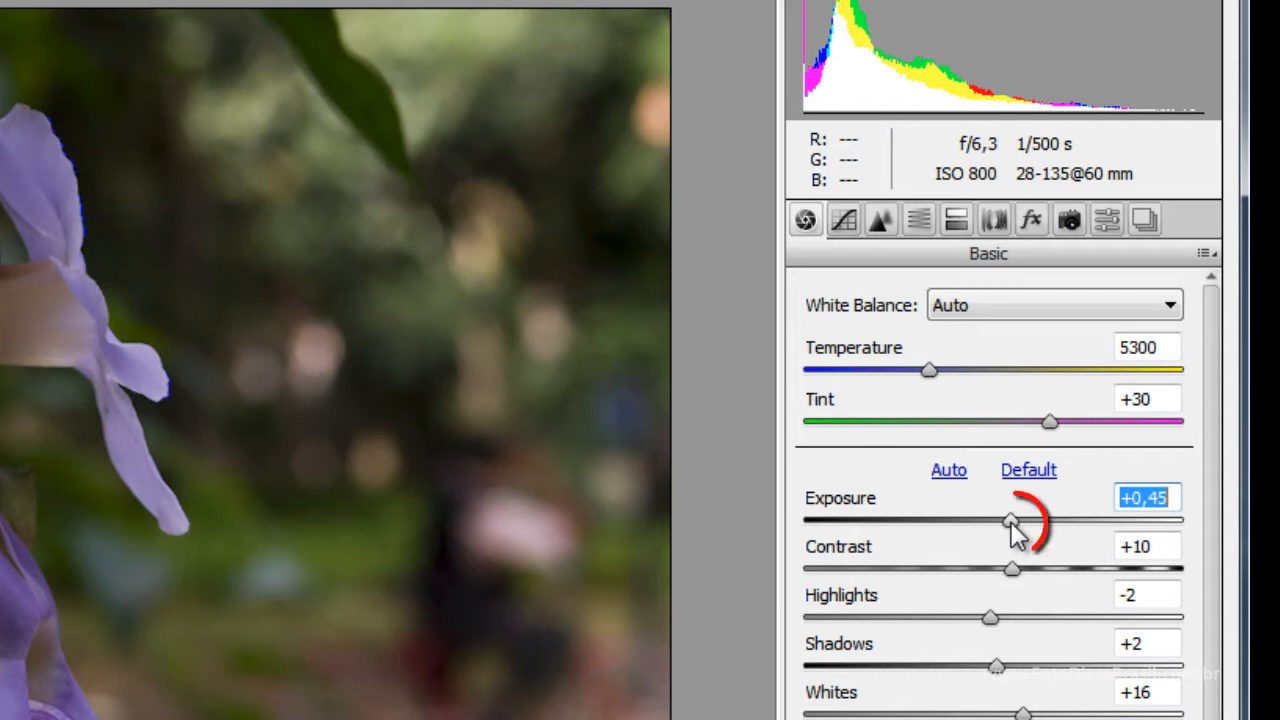
left_click_drag(1092, 455, 1040, 455)
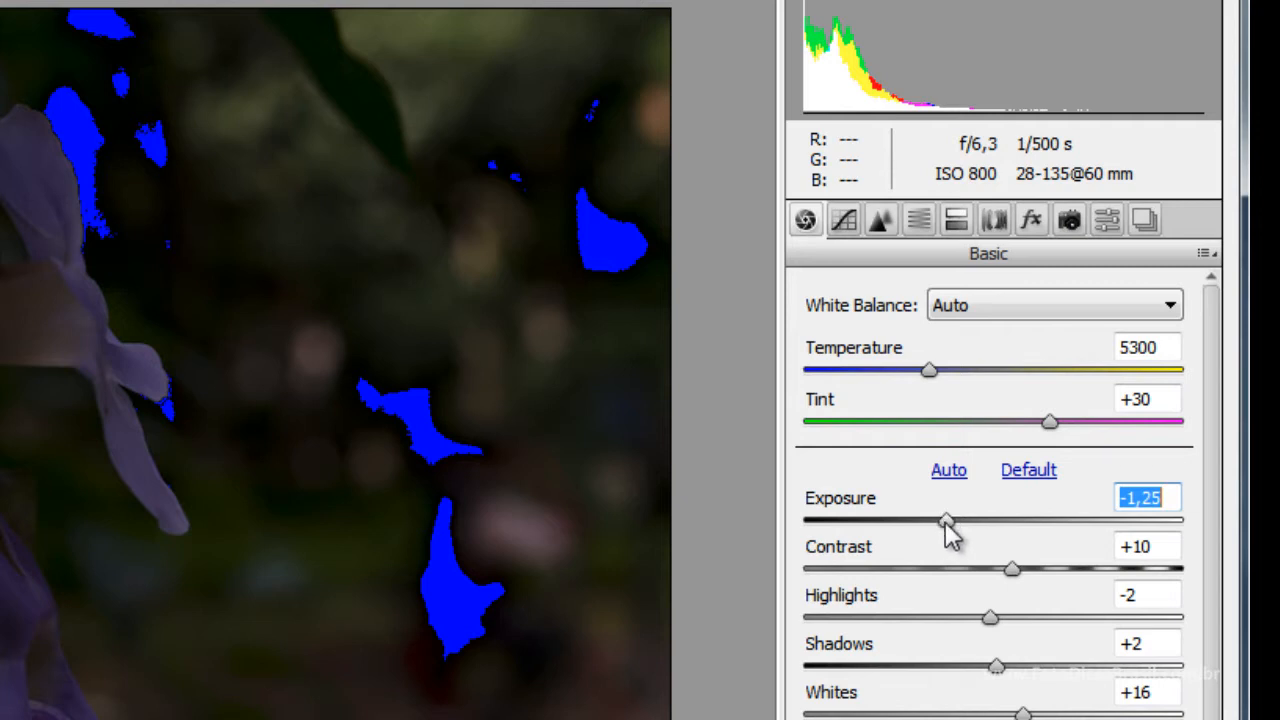
left_click(948, 471)
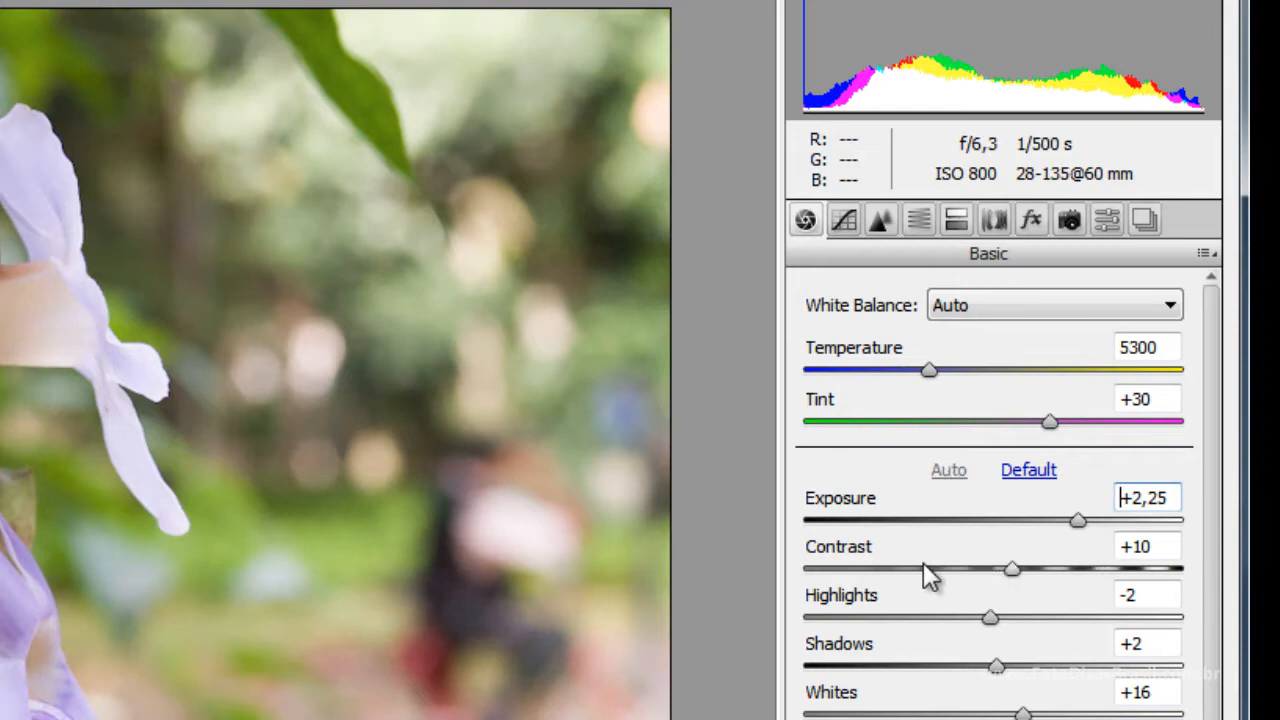
Try a stronger Contrast on the flower photo, bring it back down and restore the automatic tone values.
left_click_drag(1011, 575, 1202, 581)
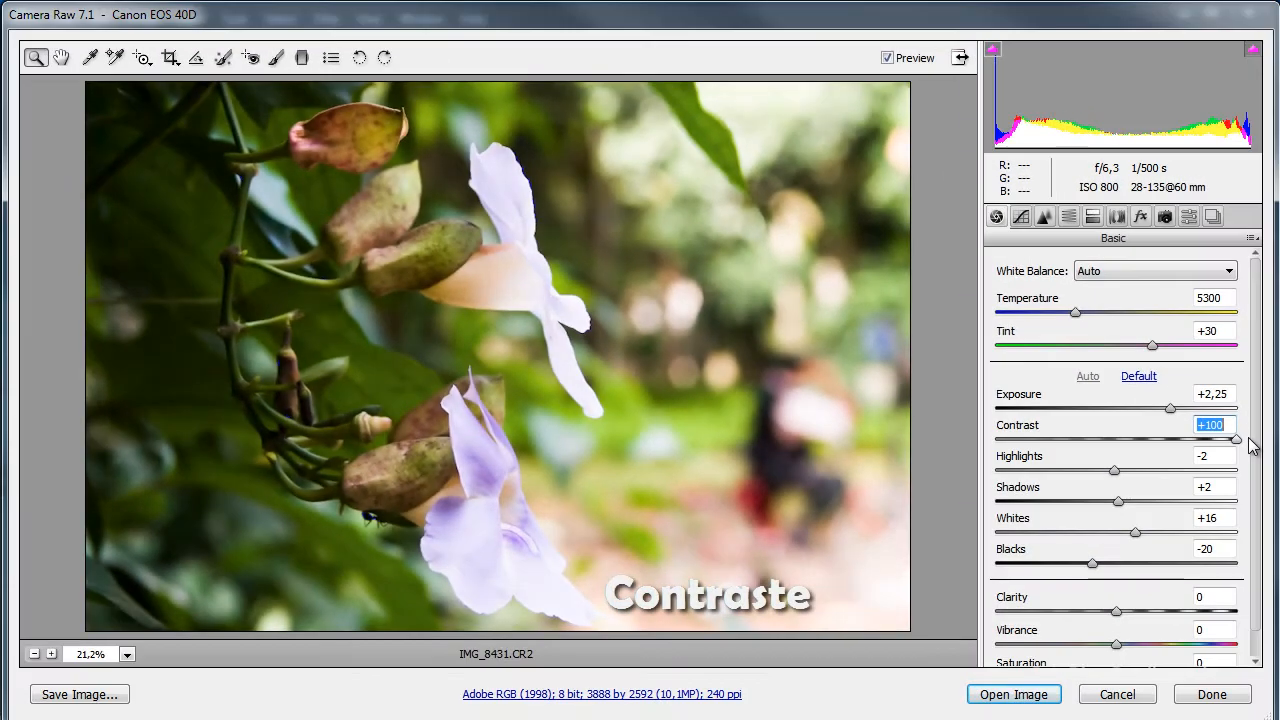
left_click_drag(1250, 446, 1130, 449)
left_click(1087, 377)
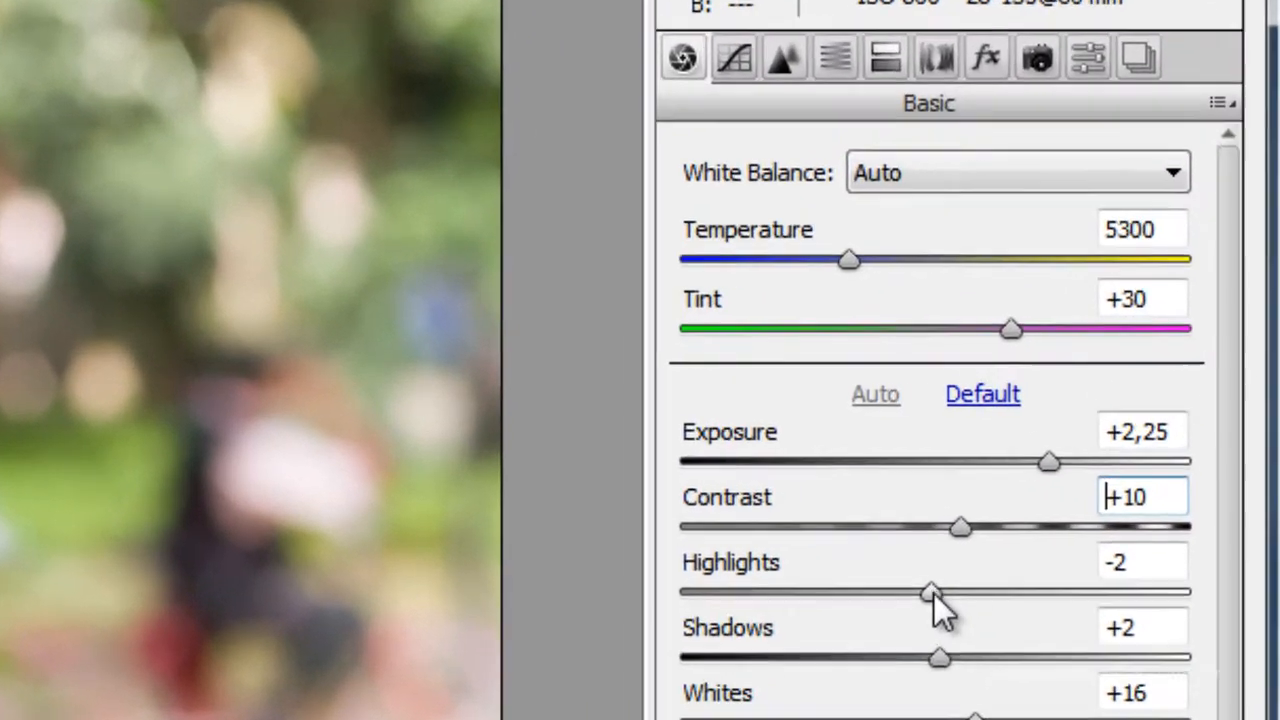
Test the effect of Highlights by raising it to +92, and restore the automatic tone values.
left_click_drag(1114, 470, 1149, 475)
left_click_drag(1049, 557, 1222, 577)
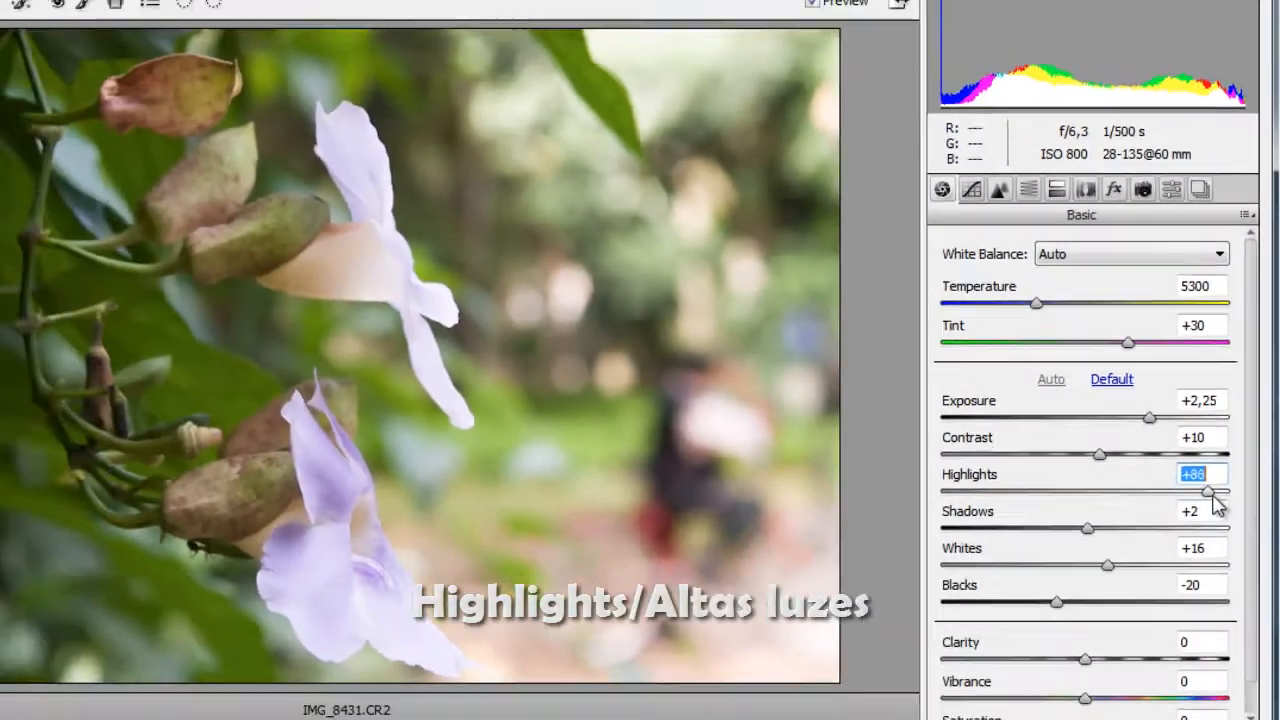
mouse_move(1242, 482)
left_mouse_down()
mouse_move(996, 487)
mouse_move(1230, 480)
left_mouse_up()
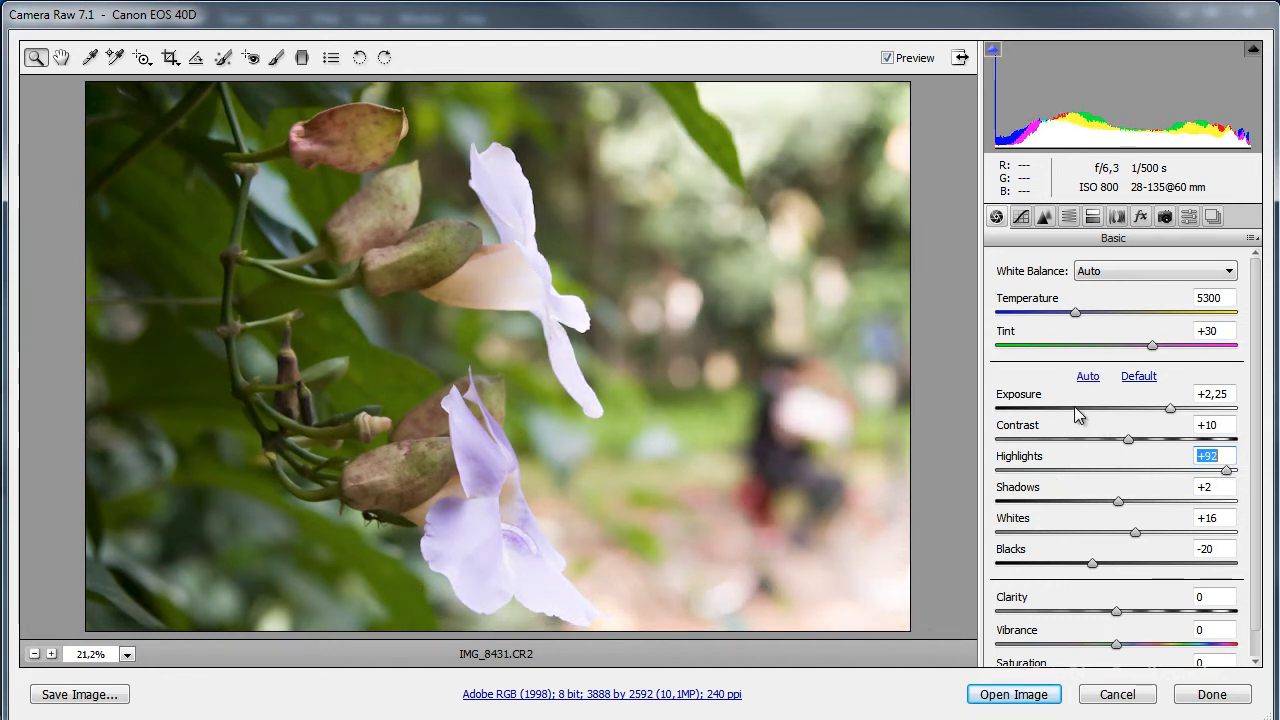
left_click(1088, 377)
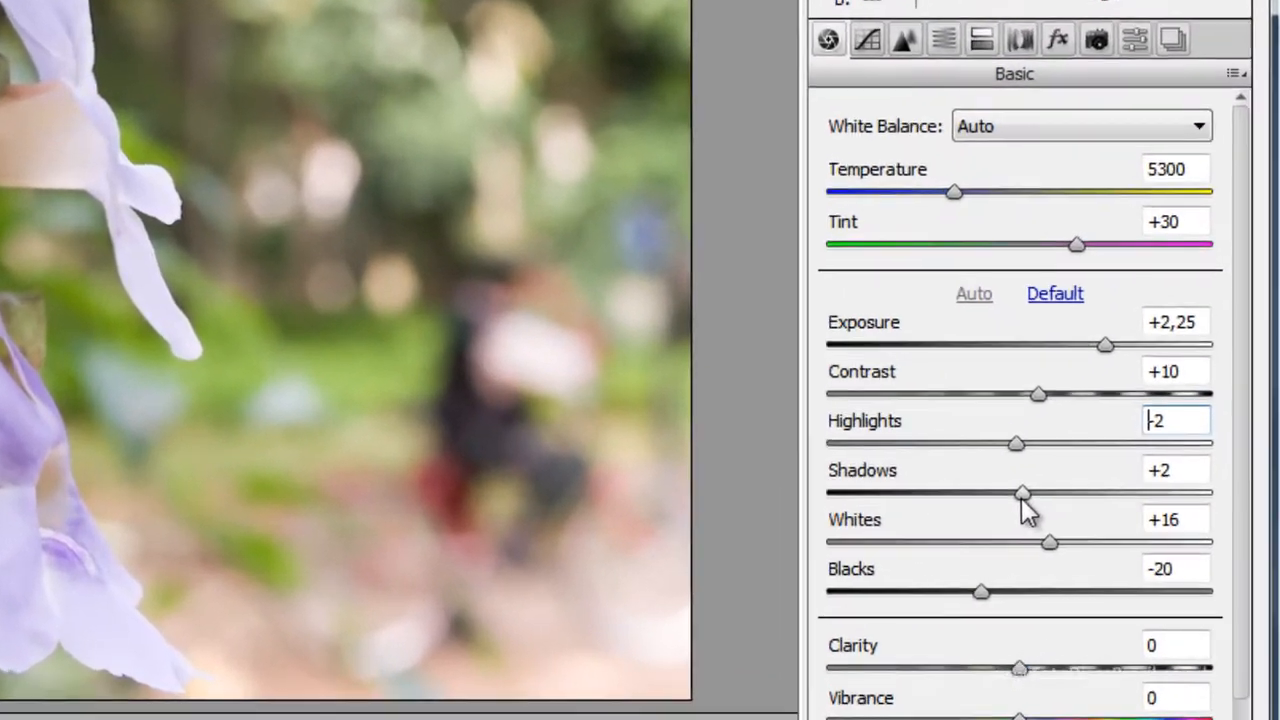
Test Shadows at +100, -93, -3 and +96, and restore the automatic tone values.
left_click(1118, 502)
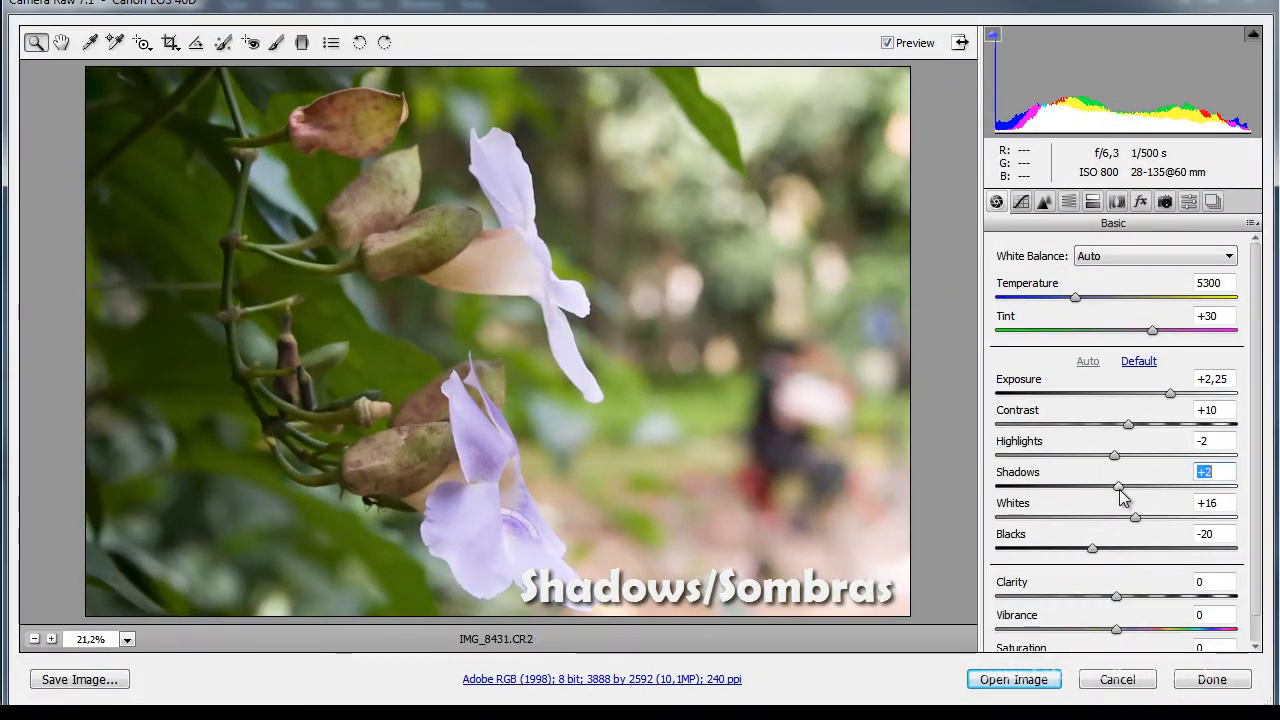
left_click_drag(1020, 510, 1250, 505)
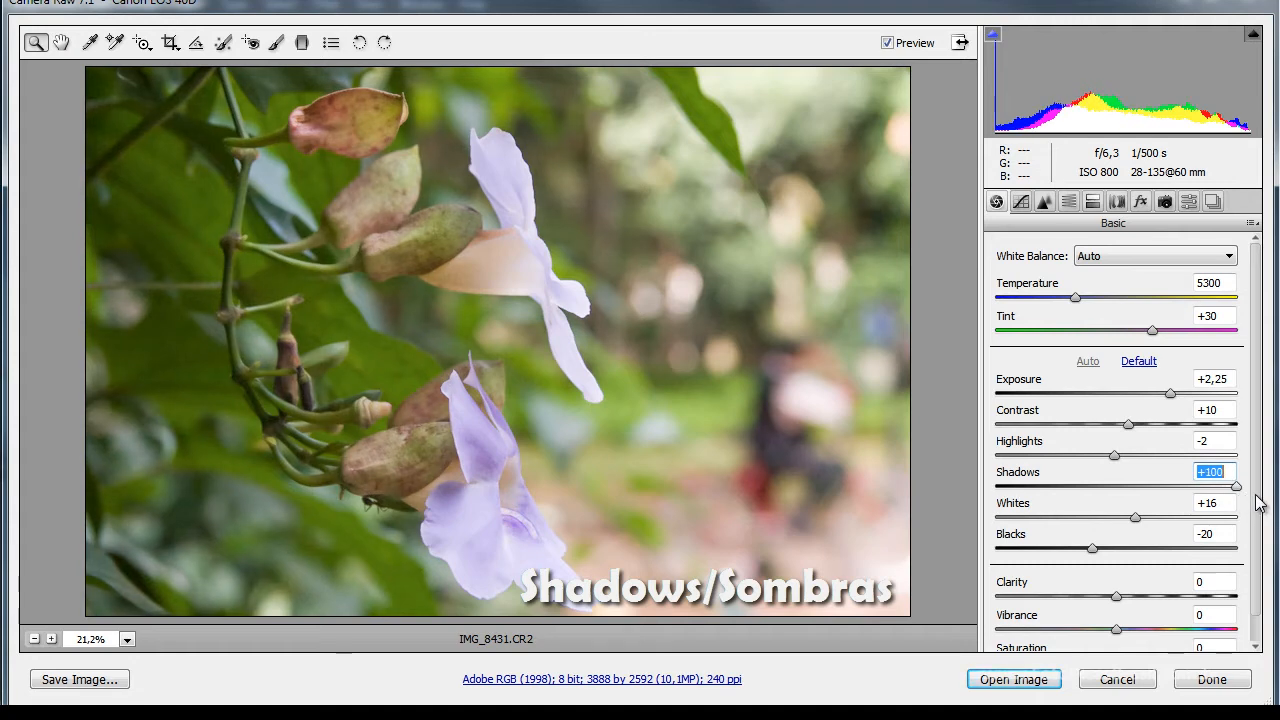
left_click_drag(1201, 490, 1003, 490)
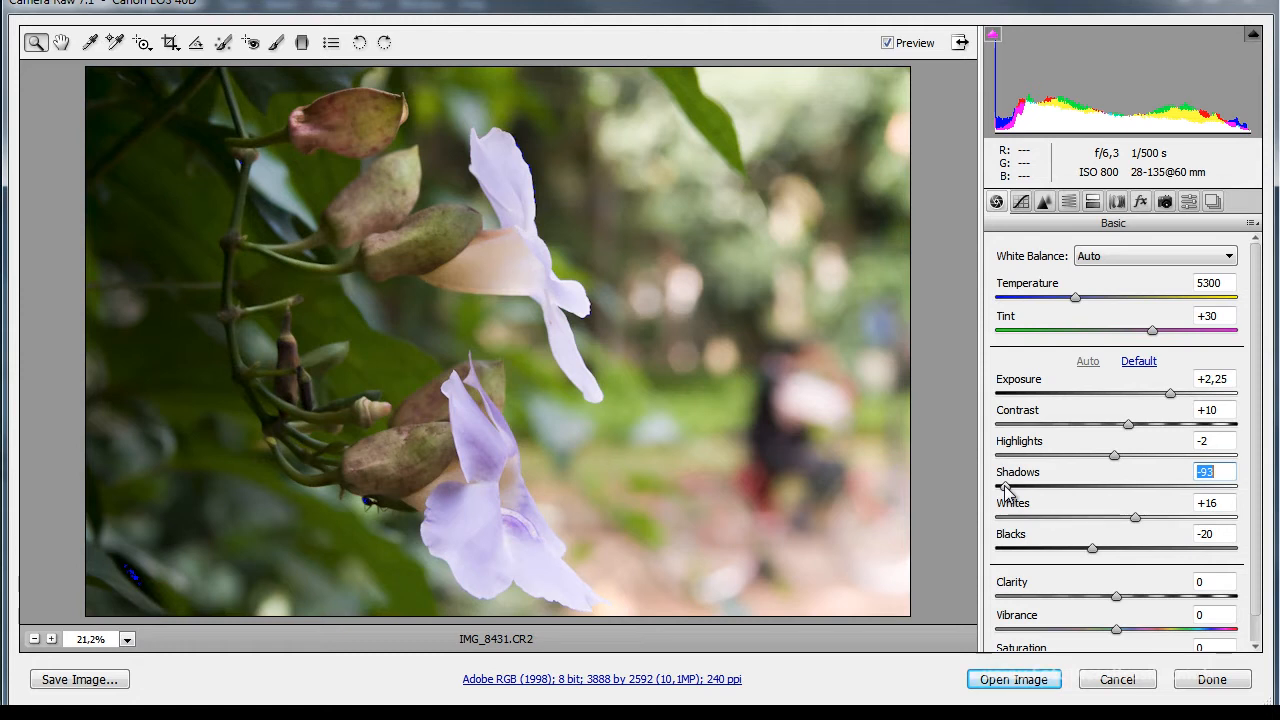
left_click_drag(1000, 491, 1115, 497)
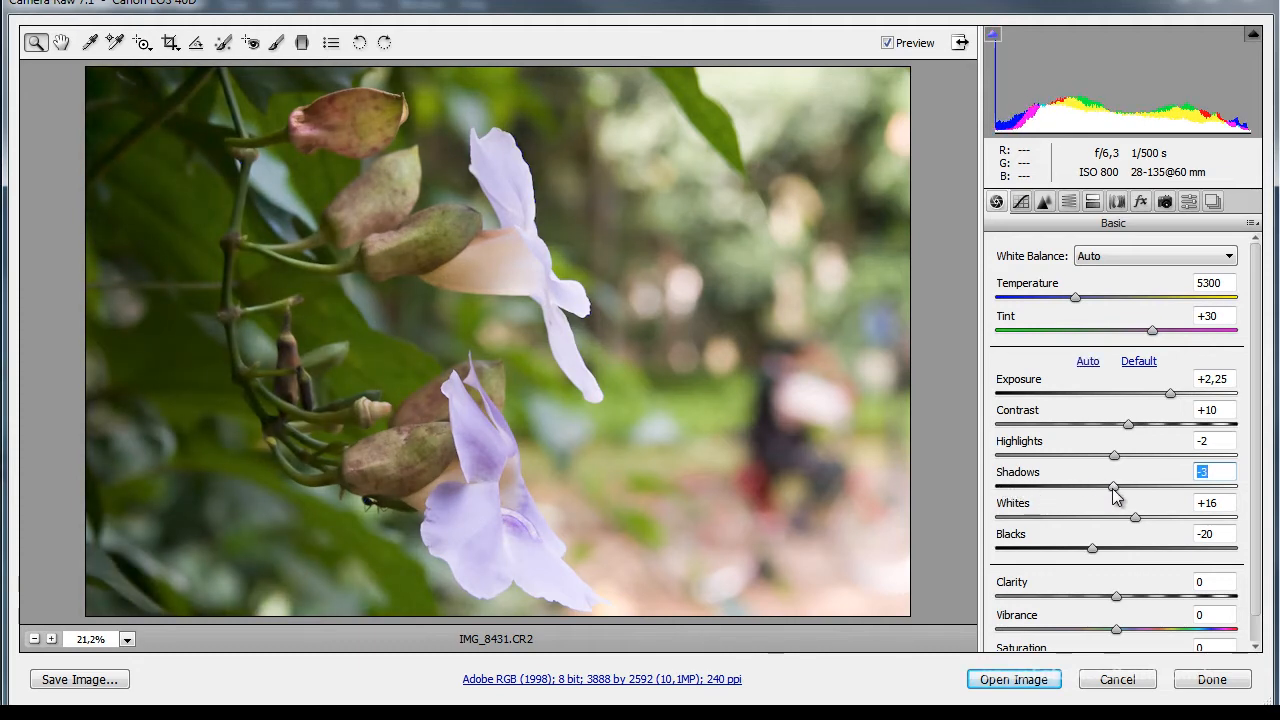
left_click_drag(1120, 497, 1233, 494)
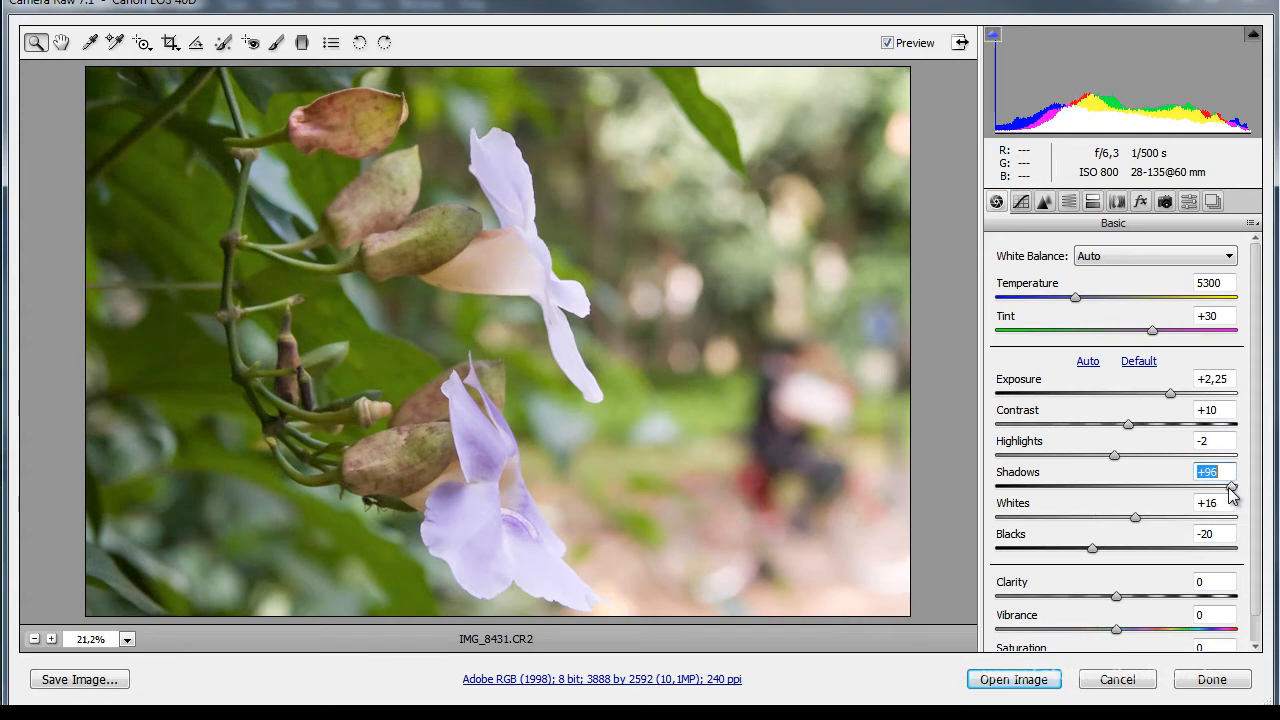
left_click(1088, 362)
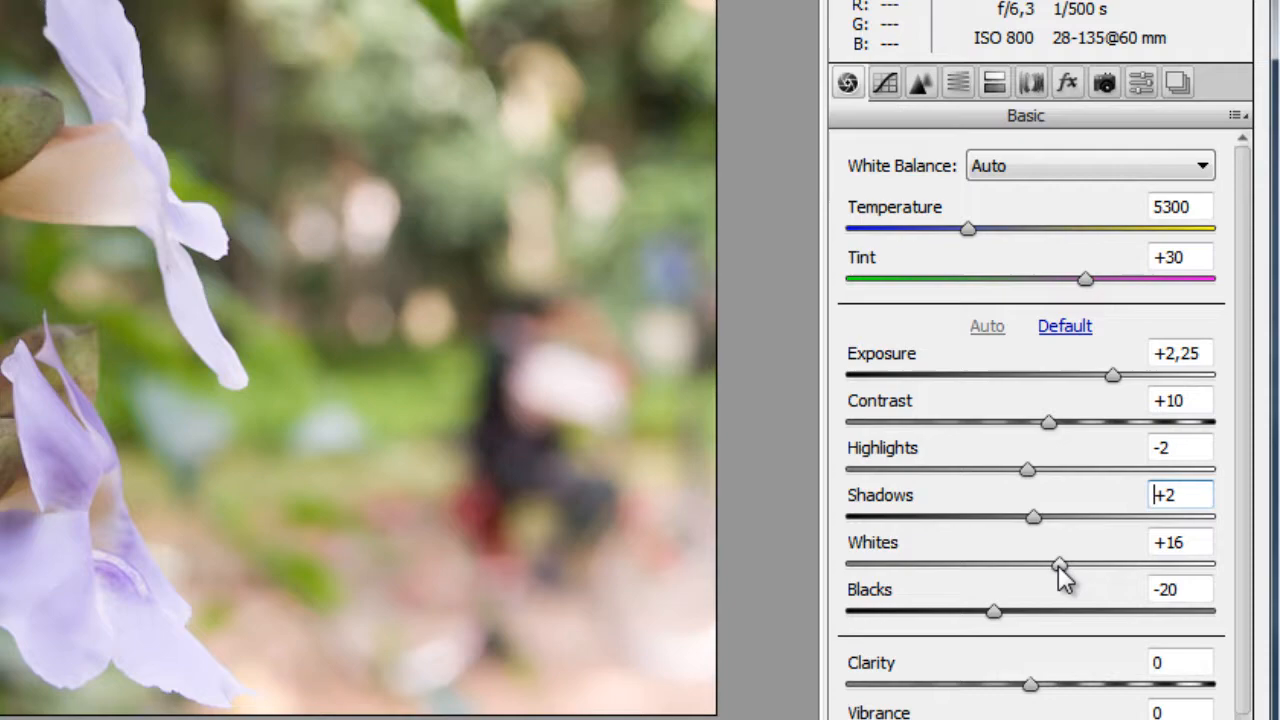
Test Whites at +95 and +8, and restore the automatic tone values.
left_click(1136, 518)
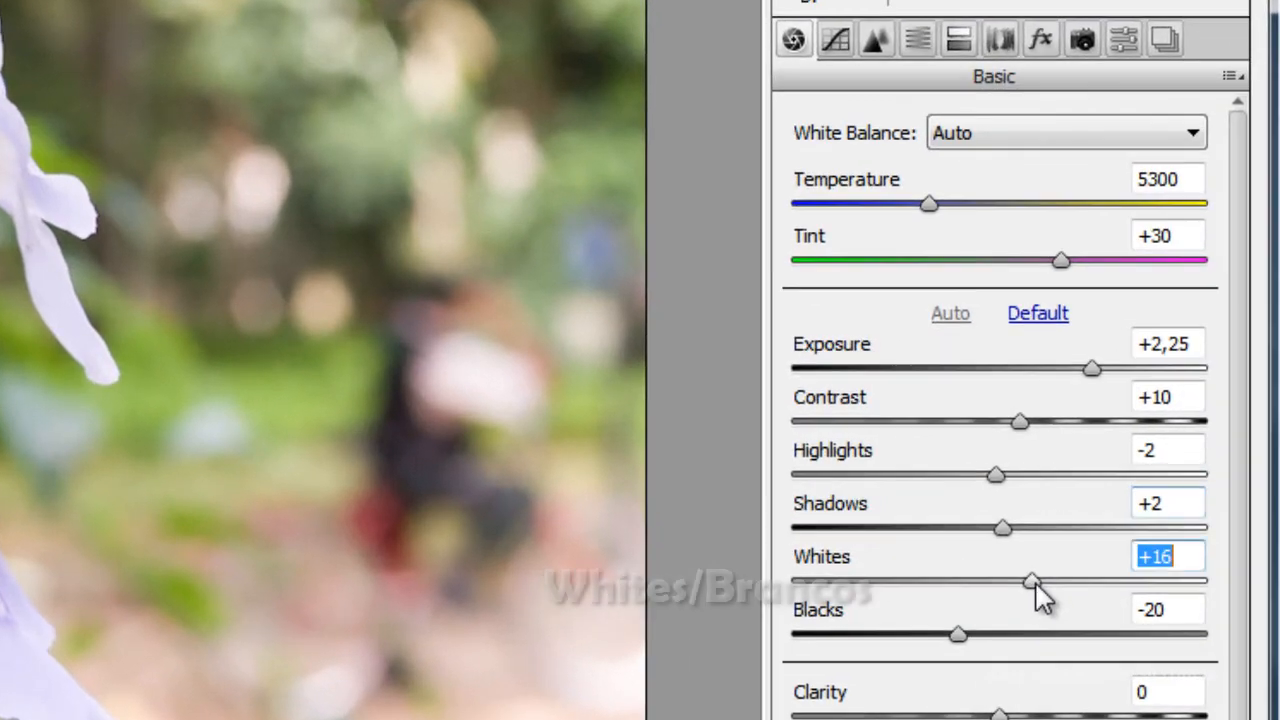
left_click_drag(1036, 585, 1200, 595)
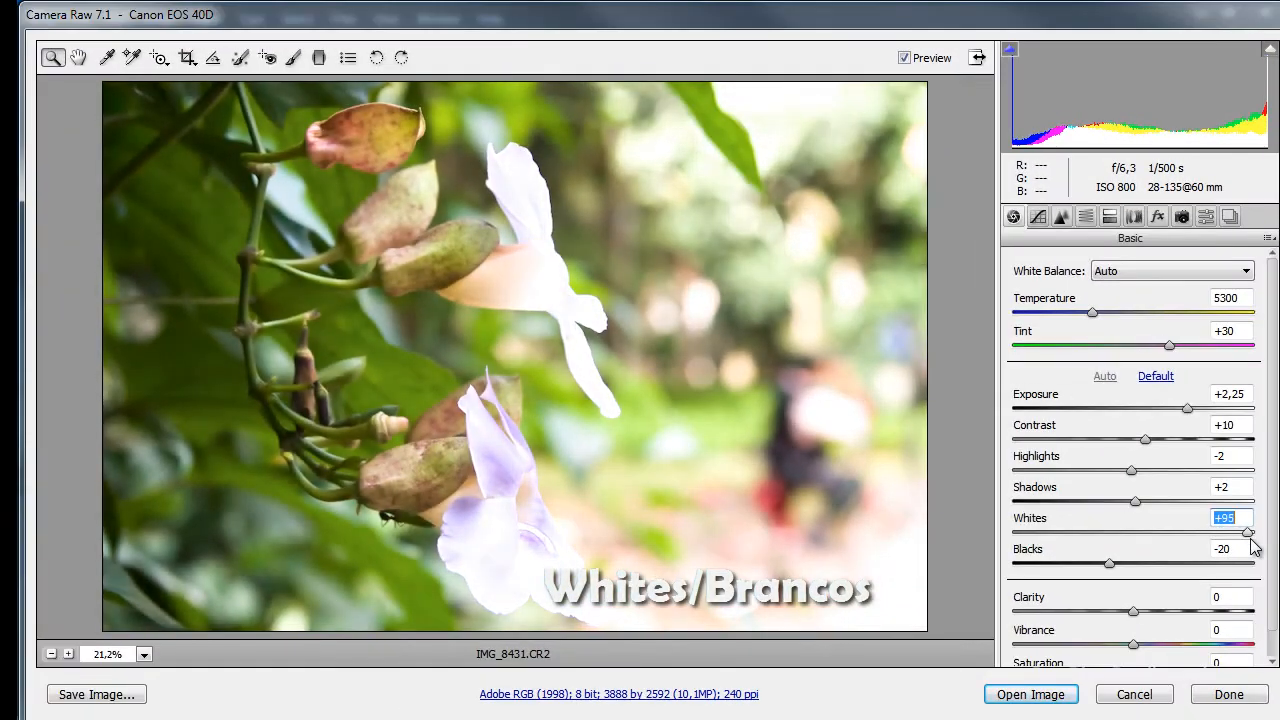
left_click_drag(1253, 543, 1143, 533)
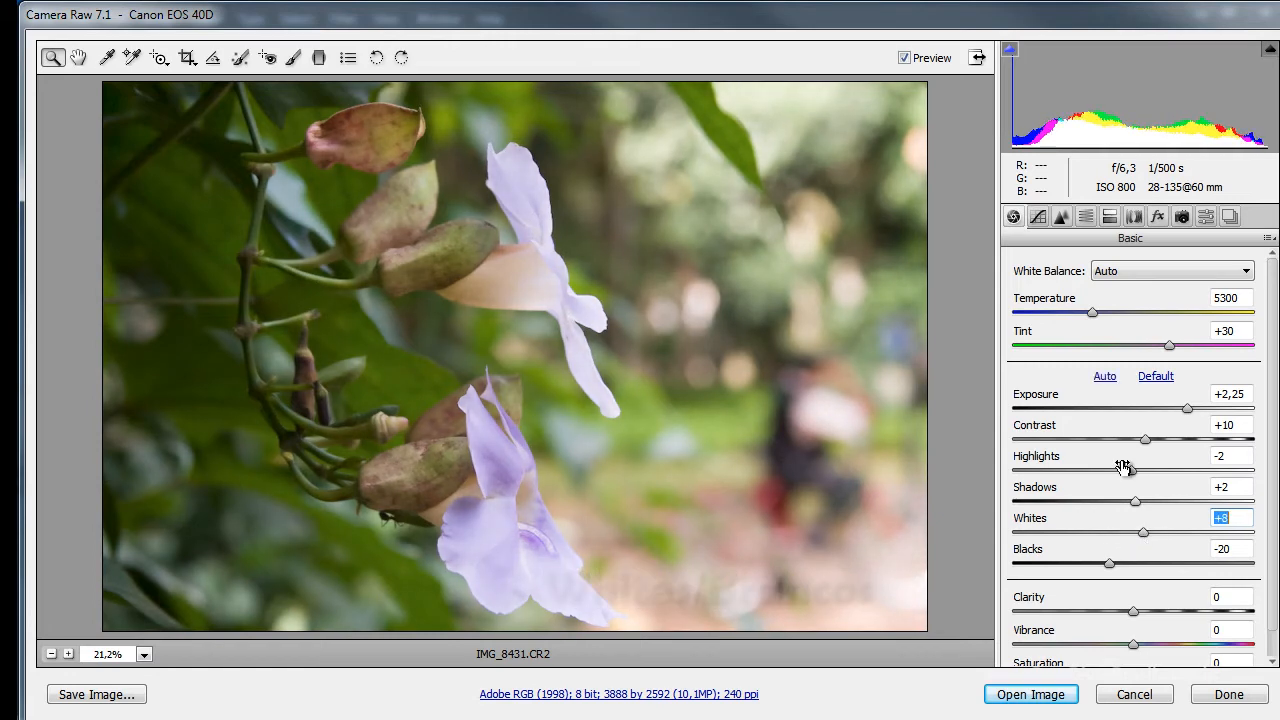
left_click(1105, 376)
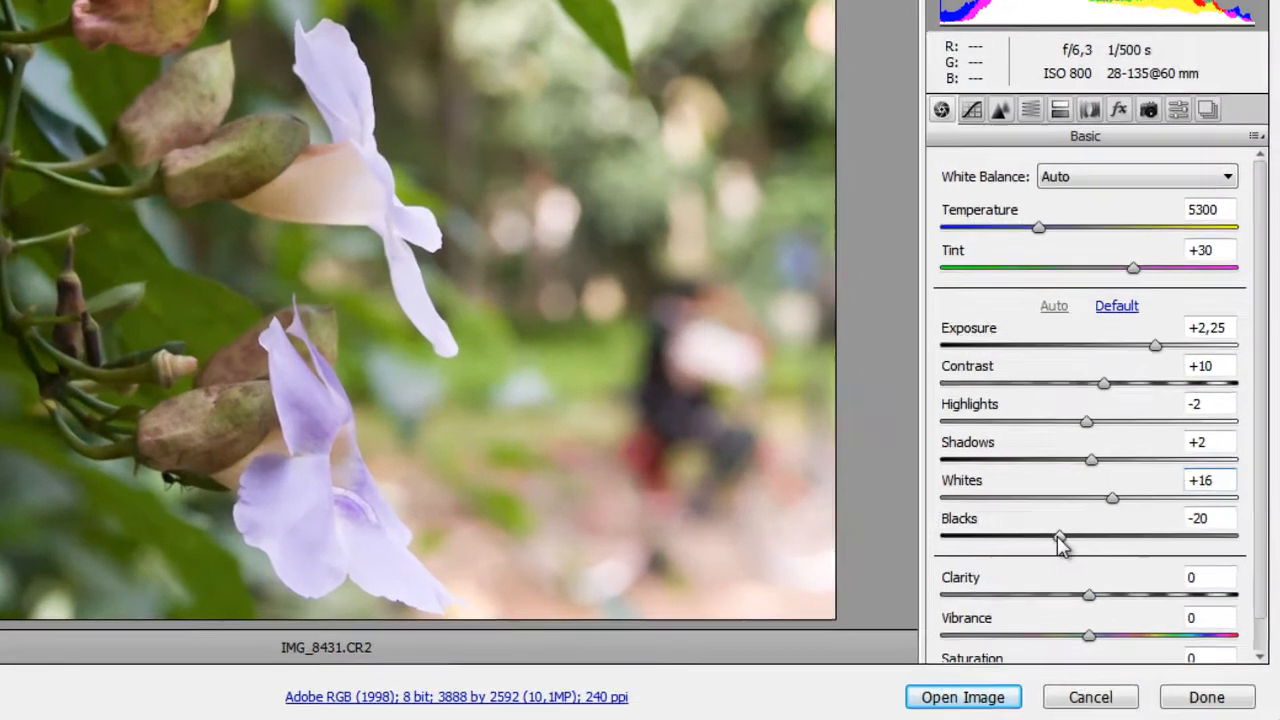
Test Blacks at -74 and +37, and restore the automatic tone values.
left_click_drag(1108, 564, 1047, 569)
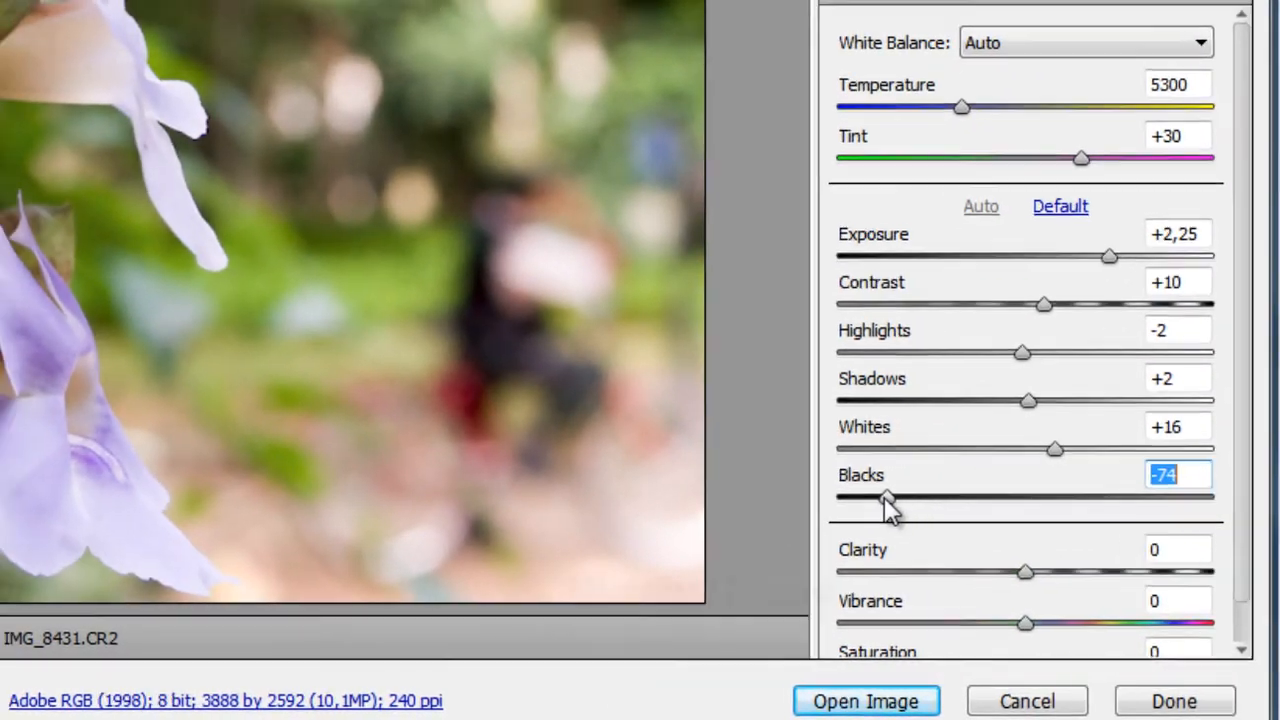
left_click_drag(883, 497, 1077, 492)
mouse_move(1148, 563)
left_mouse_down()
mouse_move(1169, 562)
mouse_move(1157, 563)
left_mouse_up()
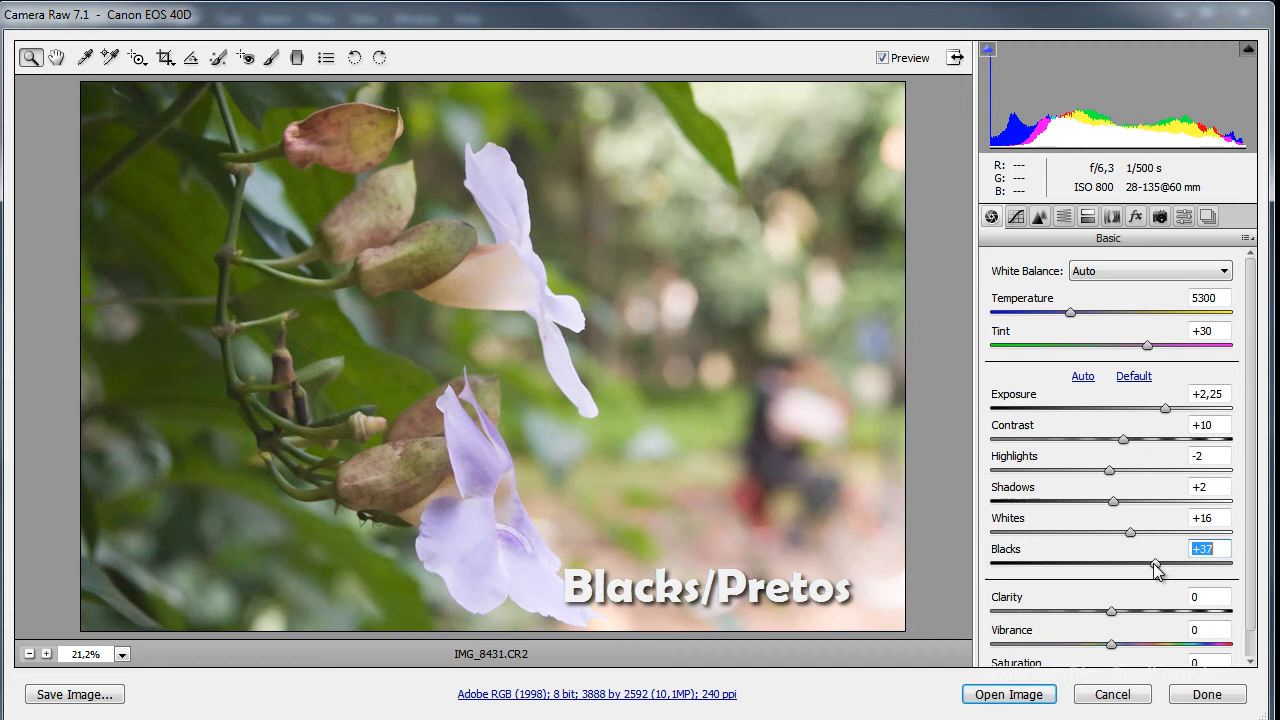
left_click(1082, 377)
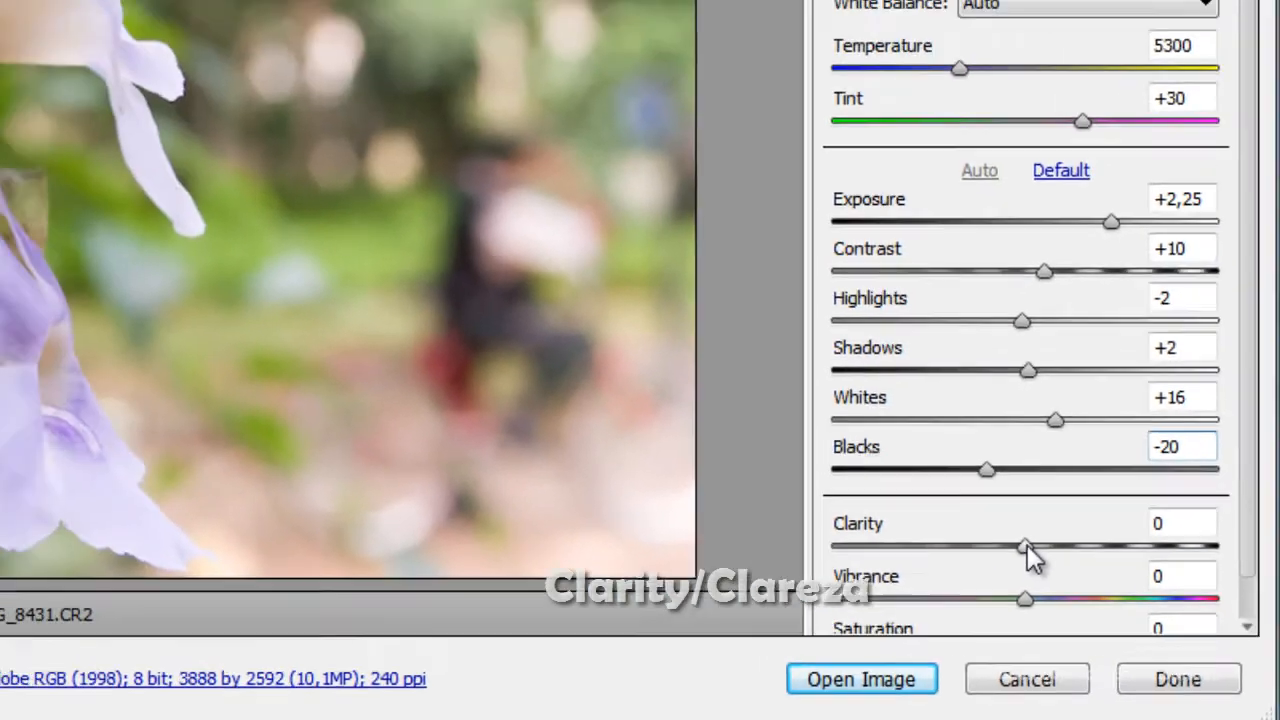
Try softening the flower photo with Clarity at -94 and -10.
left_click(837, 435)
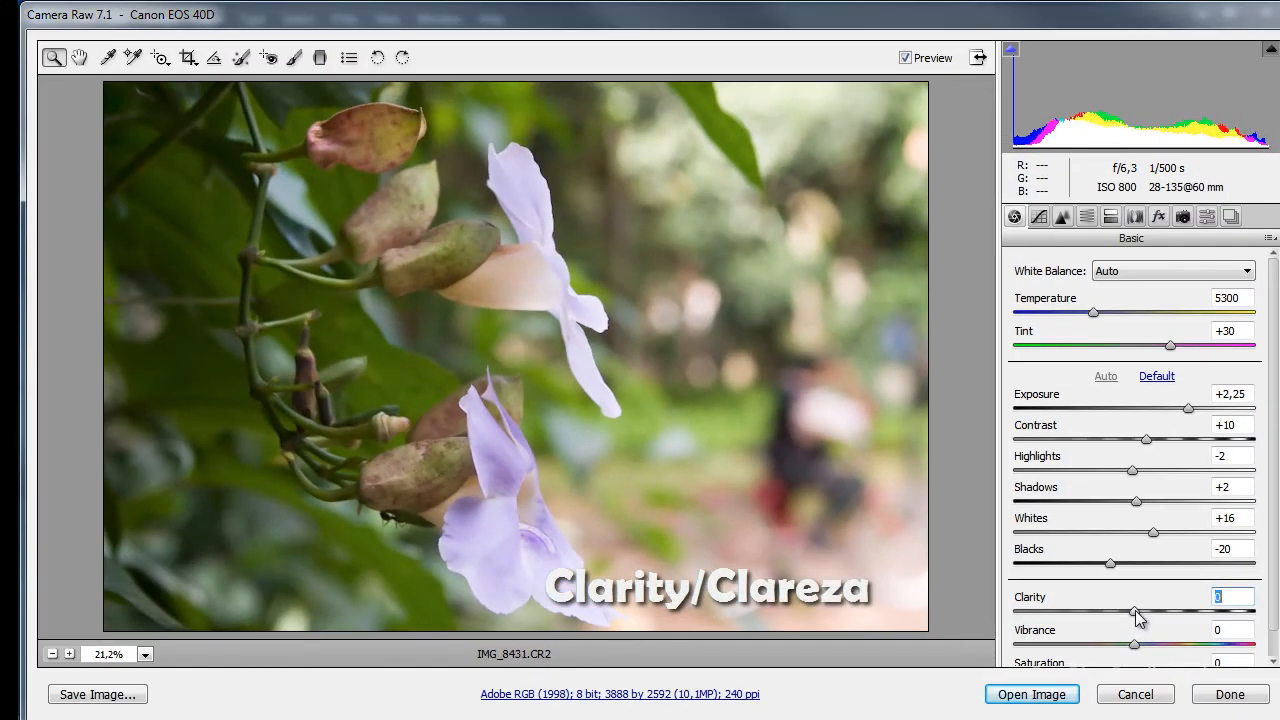
left_click_drag(1136, 610, 1025, 620)
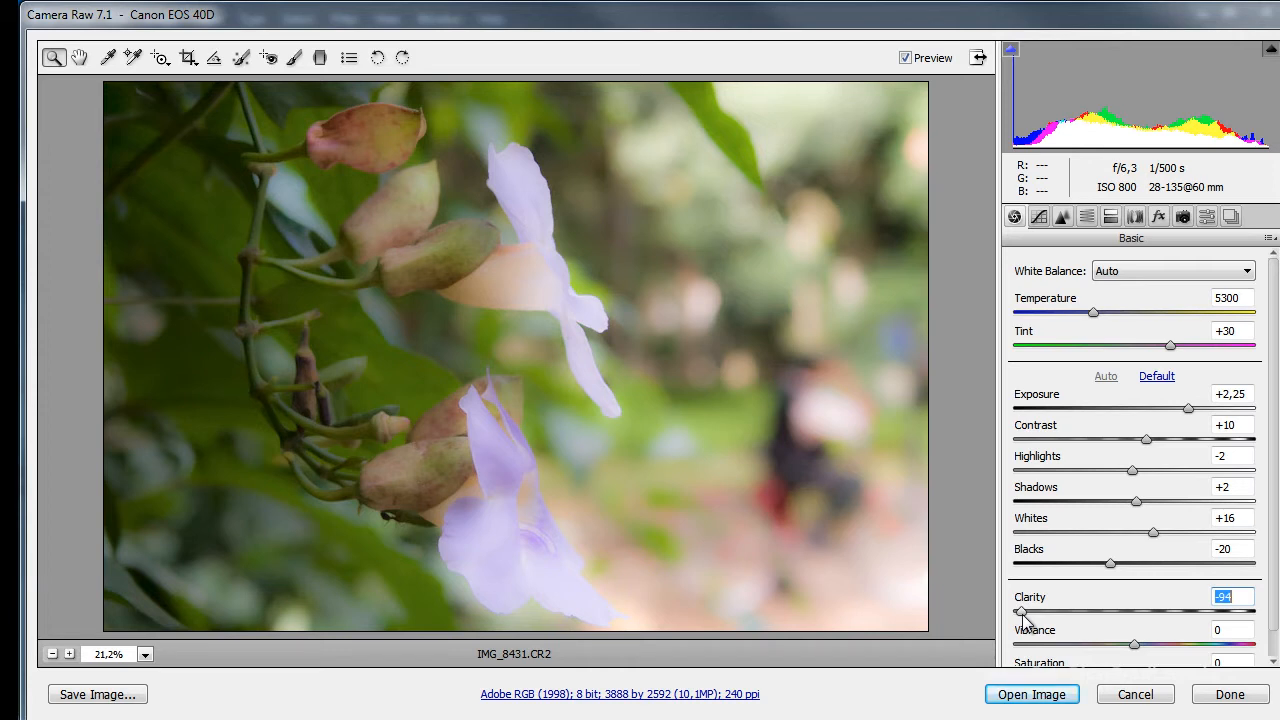
left_click_drag(1027, 618, 1123, 614)
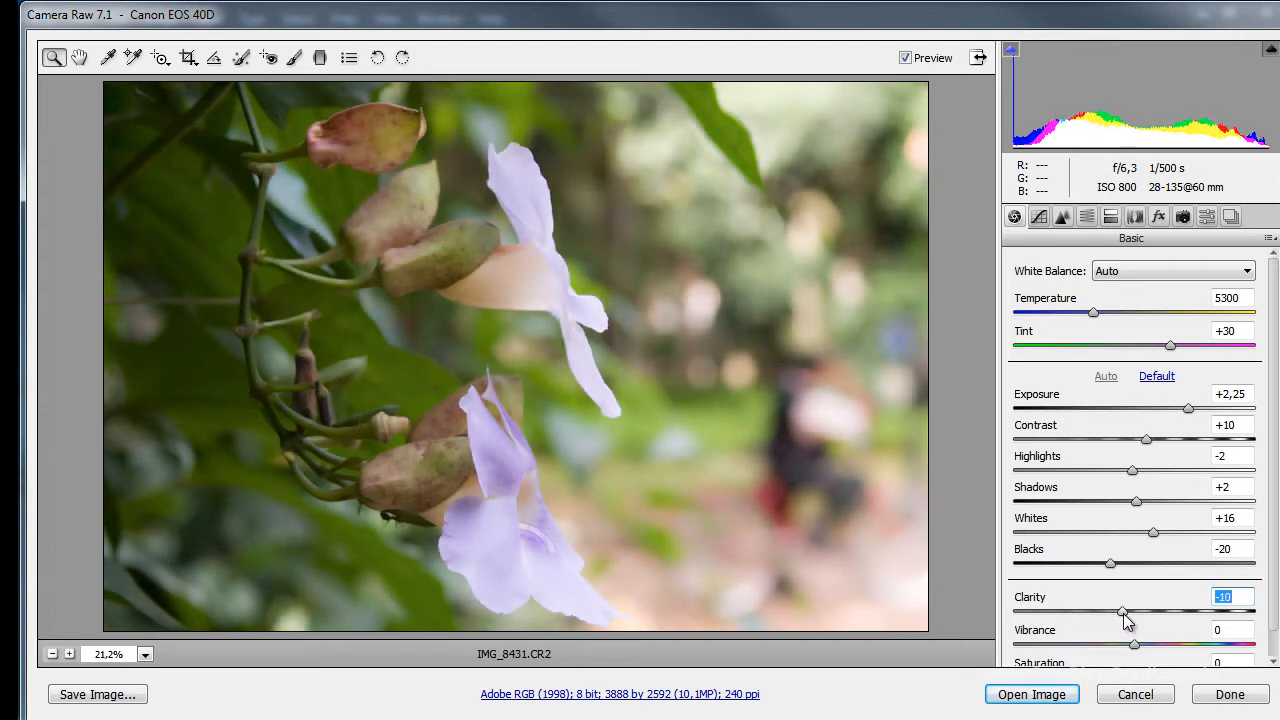
Raise the Vibrance of the flower photo to +53.
scroll(1131, 622, "down", 1)
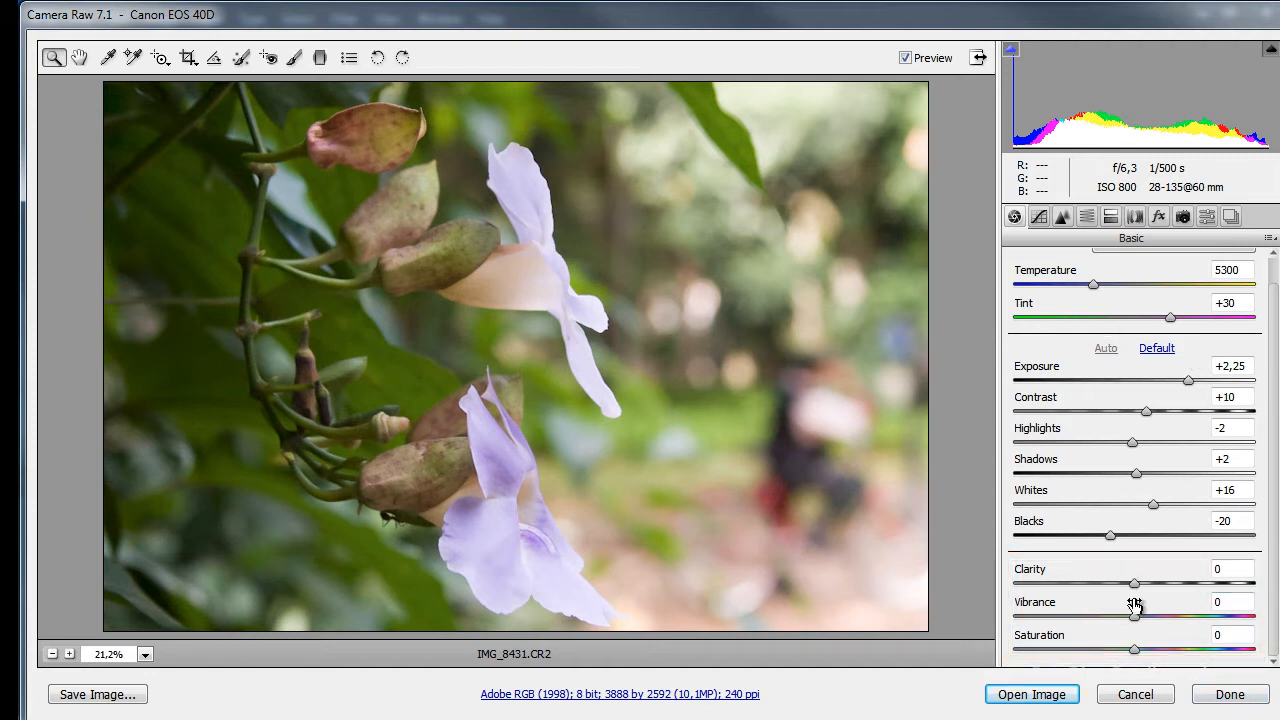
left_click_drag(1134, 611, 1149, 625)
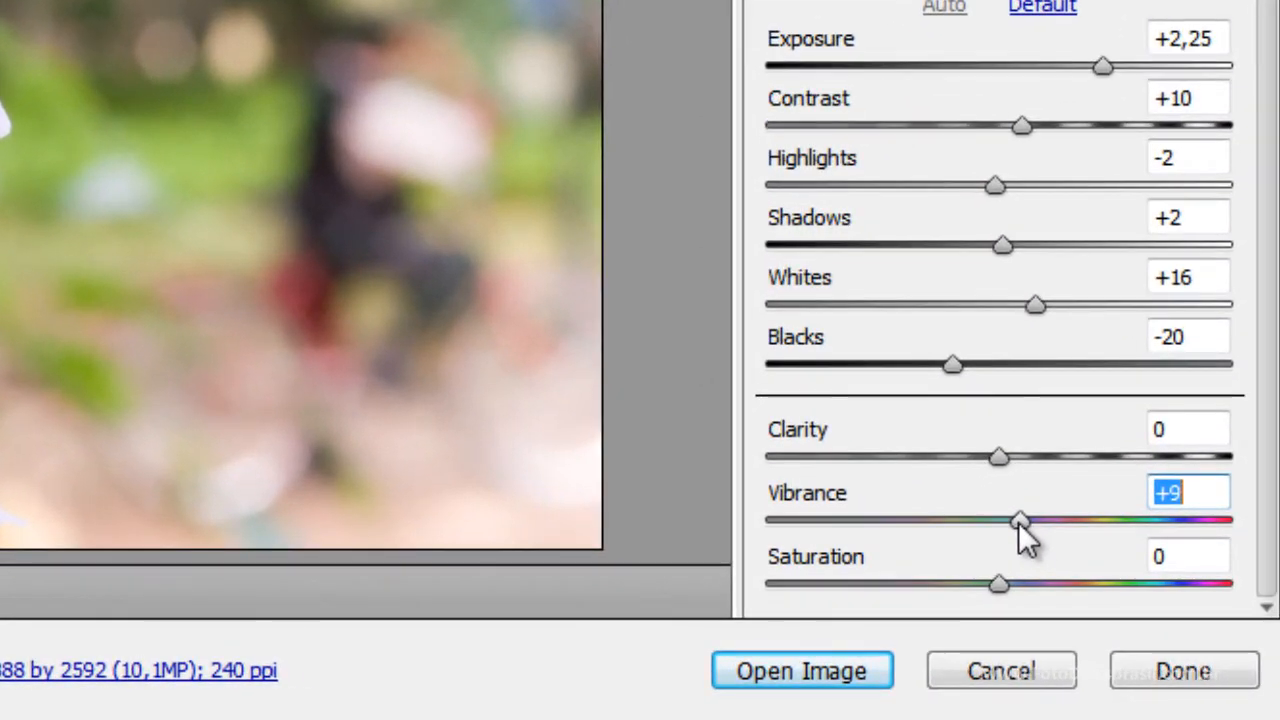
left_click_drag(1025, 537, 1121, 550)
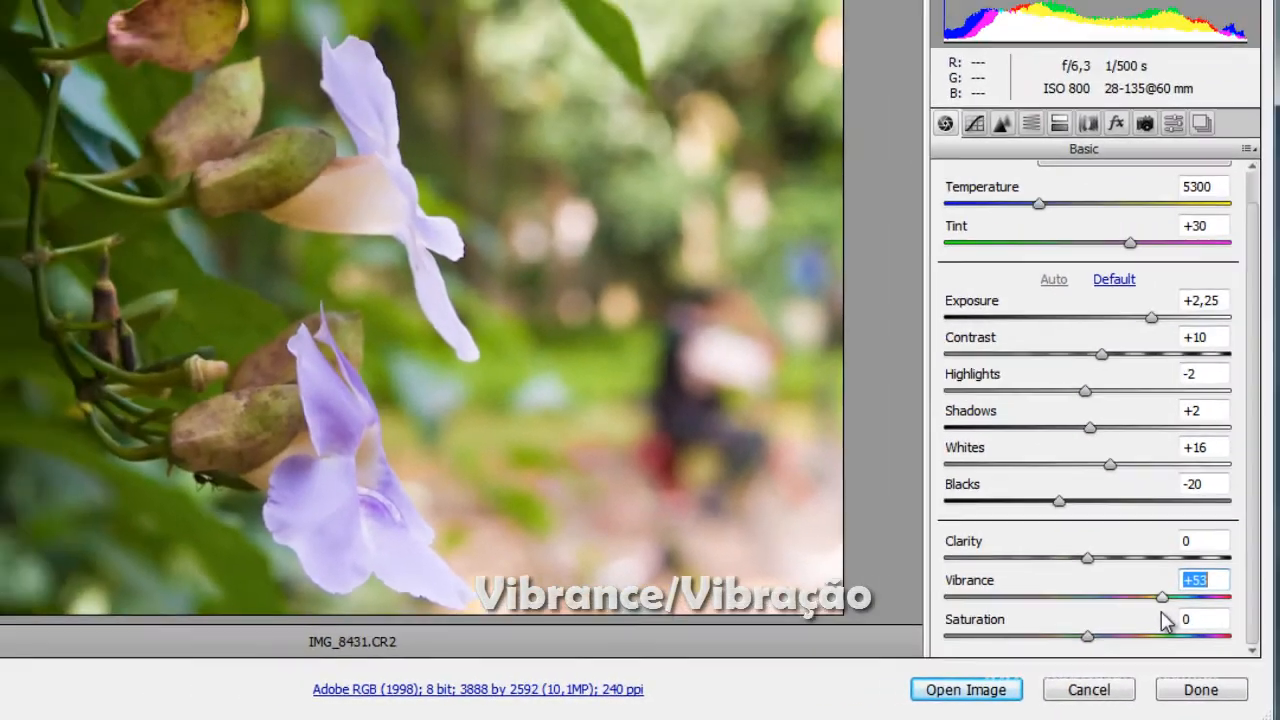
Test Vibrance at +66 and -100 and Saturation at -100 on the flower photo, resetting each to 0.
left_click_drag(1165, 620, 1175, 621)
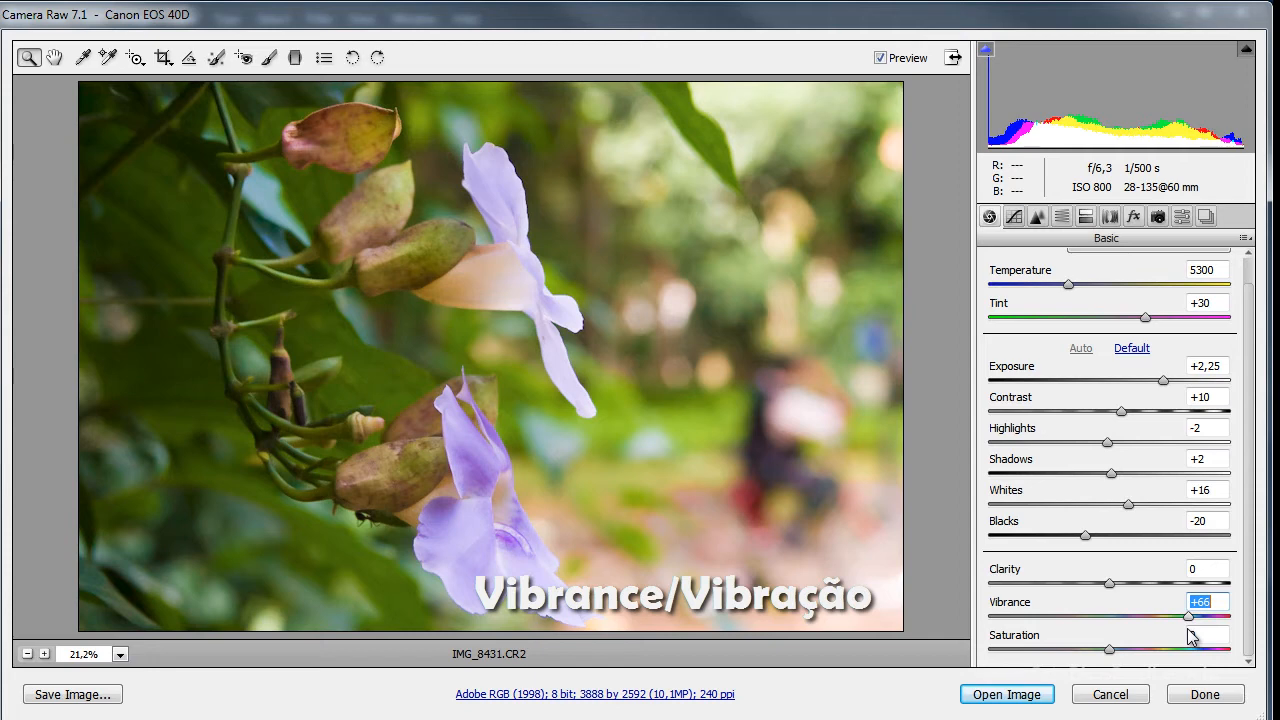
left_click_drag(1191, 637, 985, 620)
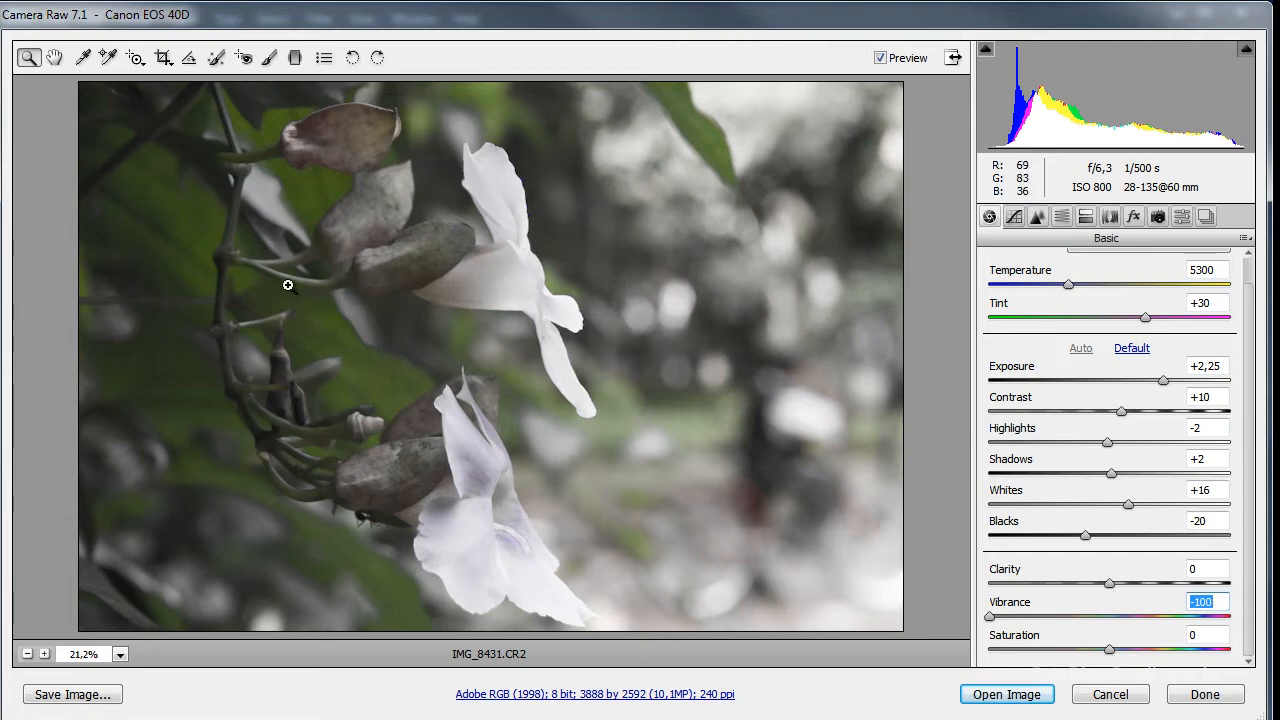
double_click(993, 617)
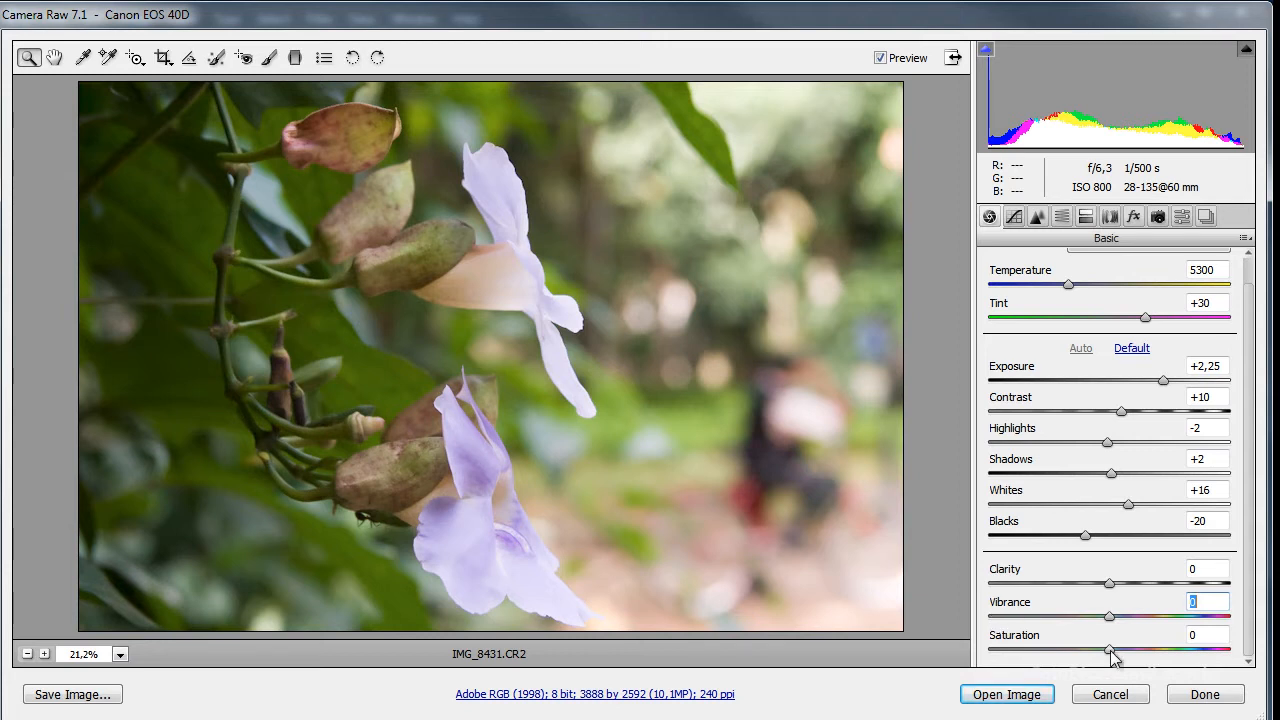
left_click_drag(1110, 651, 962, 662)
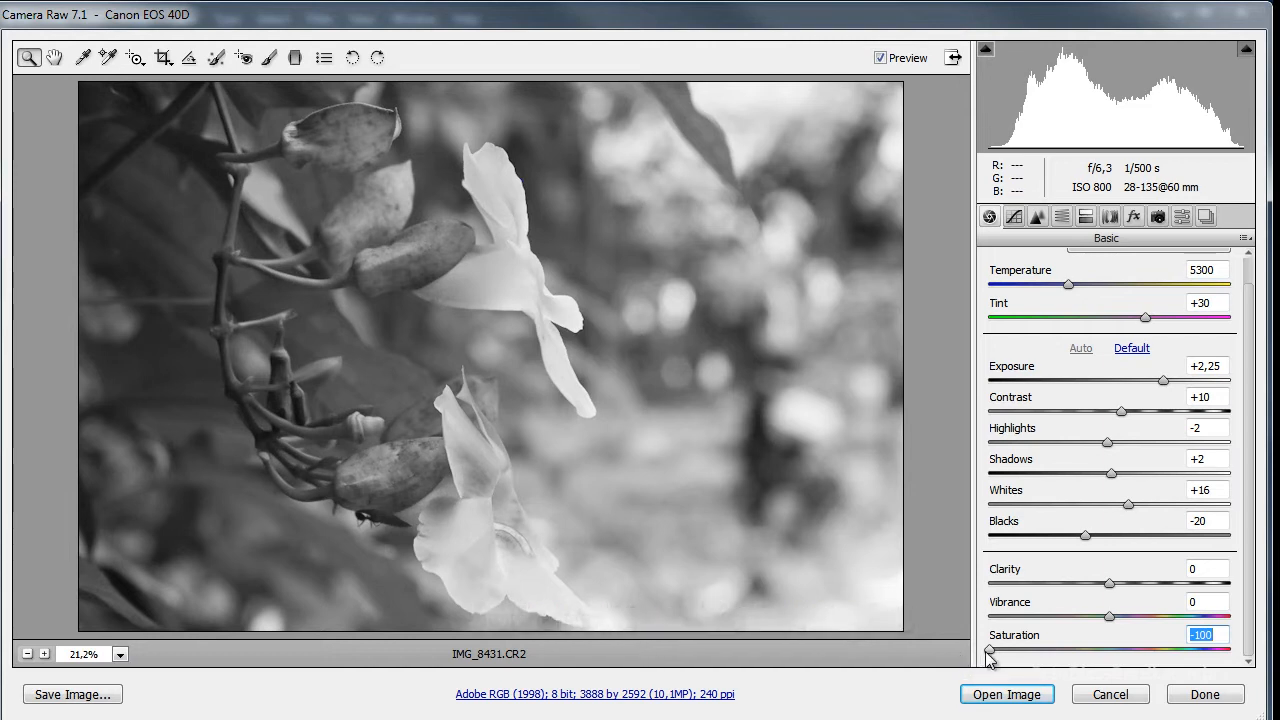
double_click(989, 651)
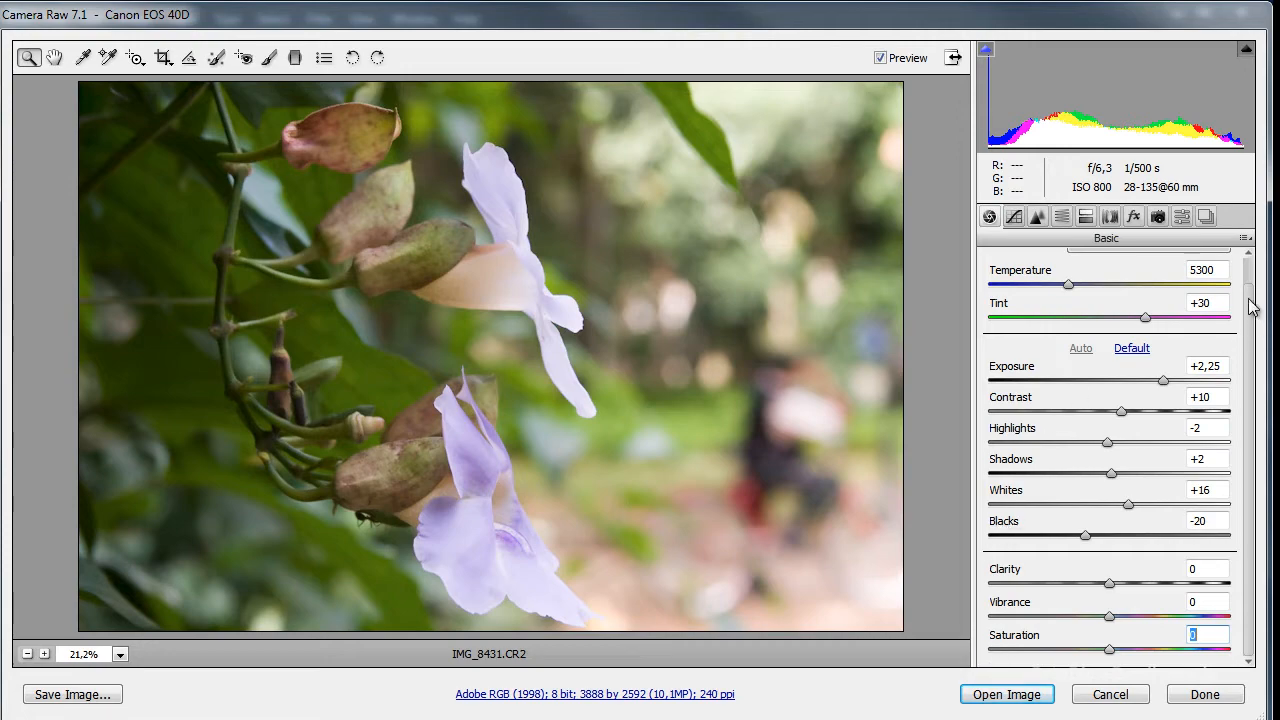
Try the As Shot white balance on the flower photo and switch back to Auto.
left_click_drag(1250, 308, 1248, 270)
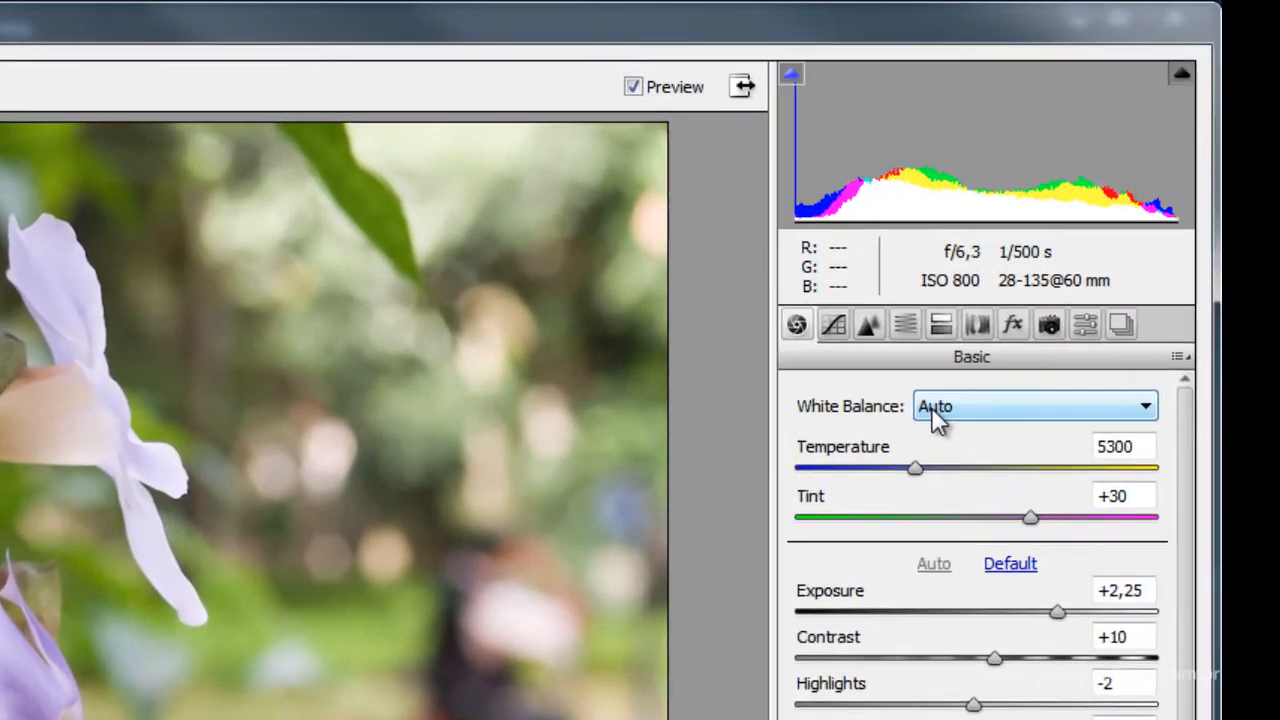
left_click(988, 416)
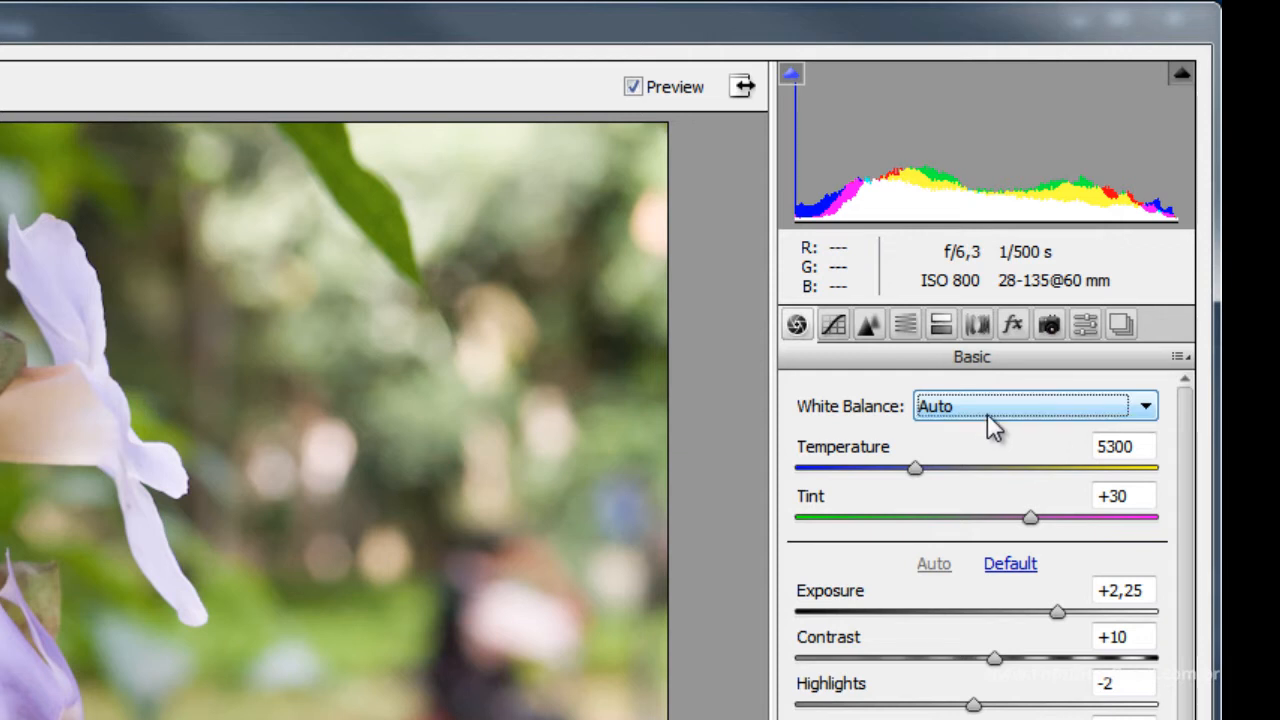
left_click(987, 413)
left_click(987, 434)
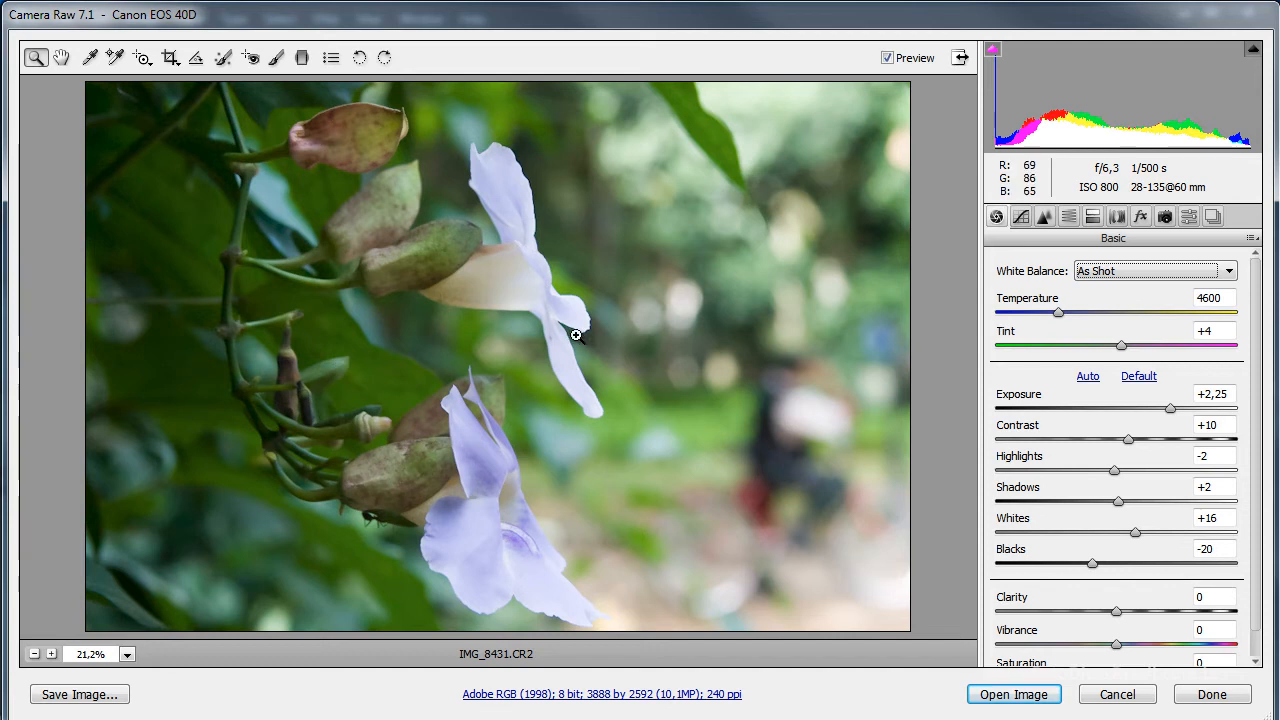
left_click(1143, 272)
left_click(1141, 301)
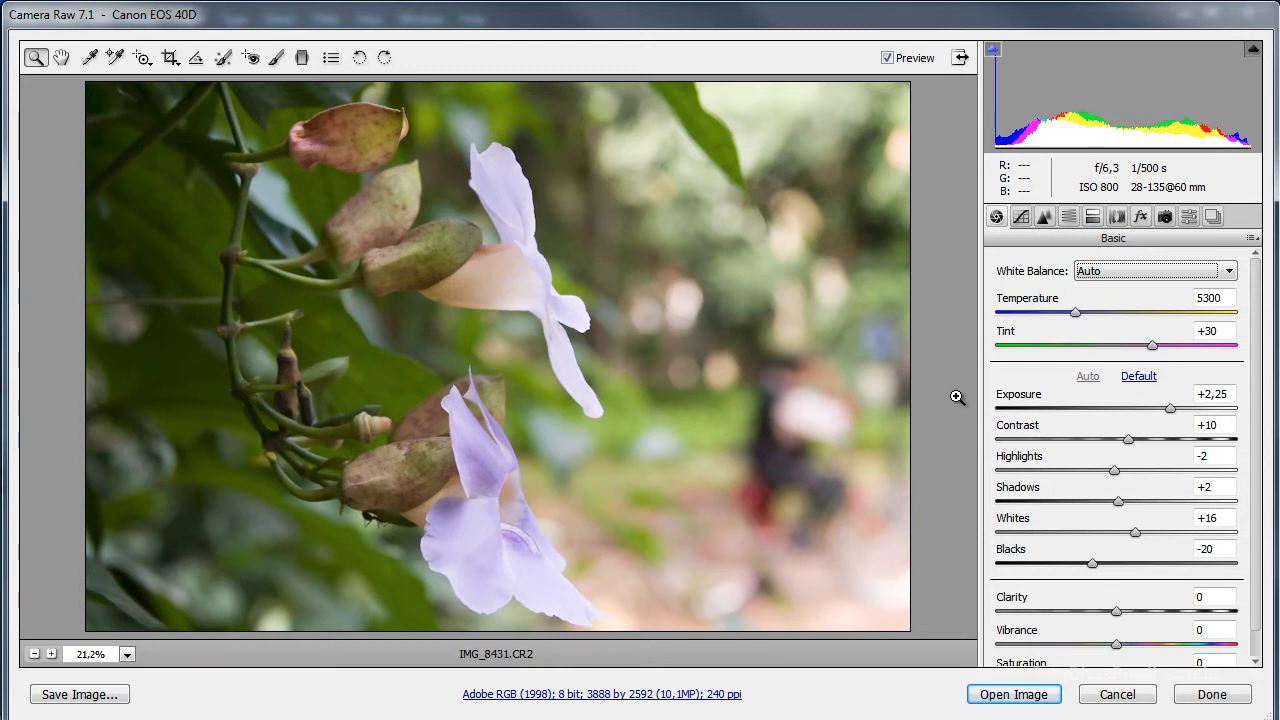
left_click(1110, 272)
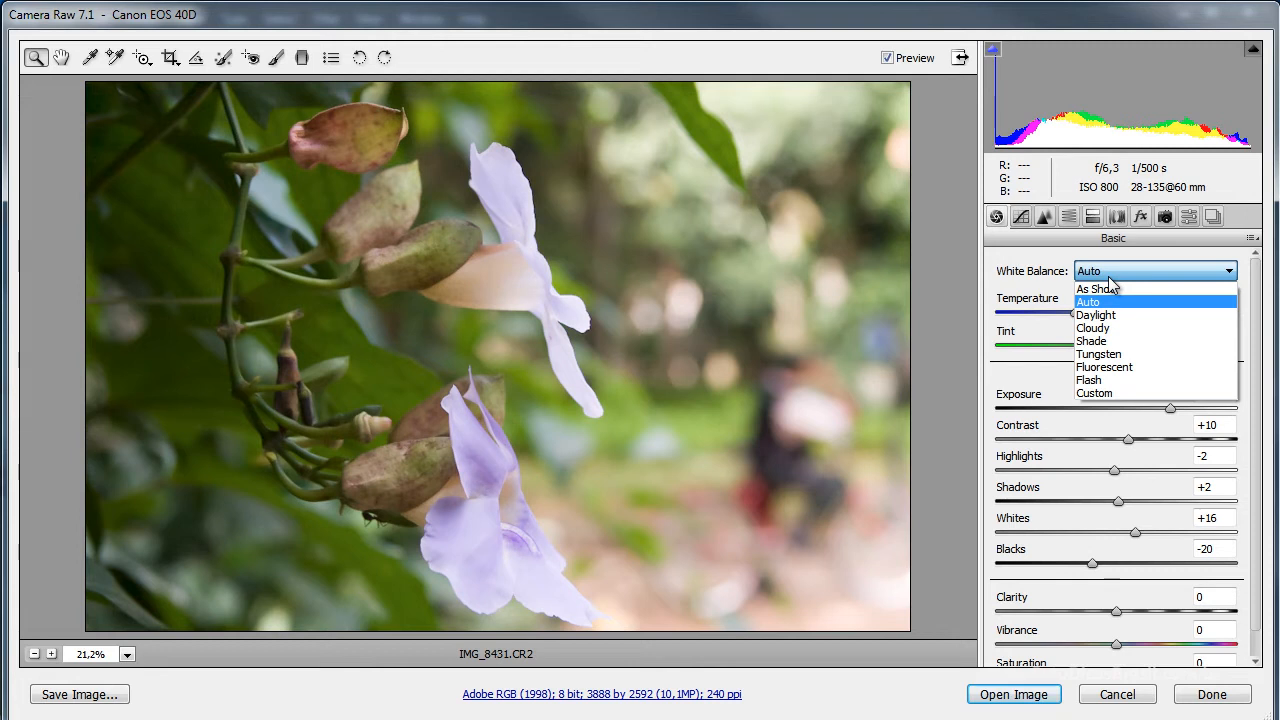
left_click(1137, 279)
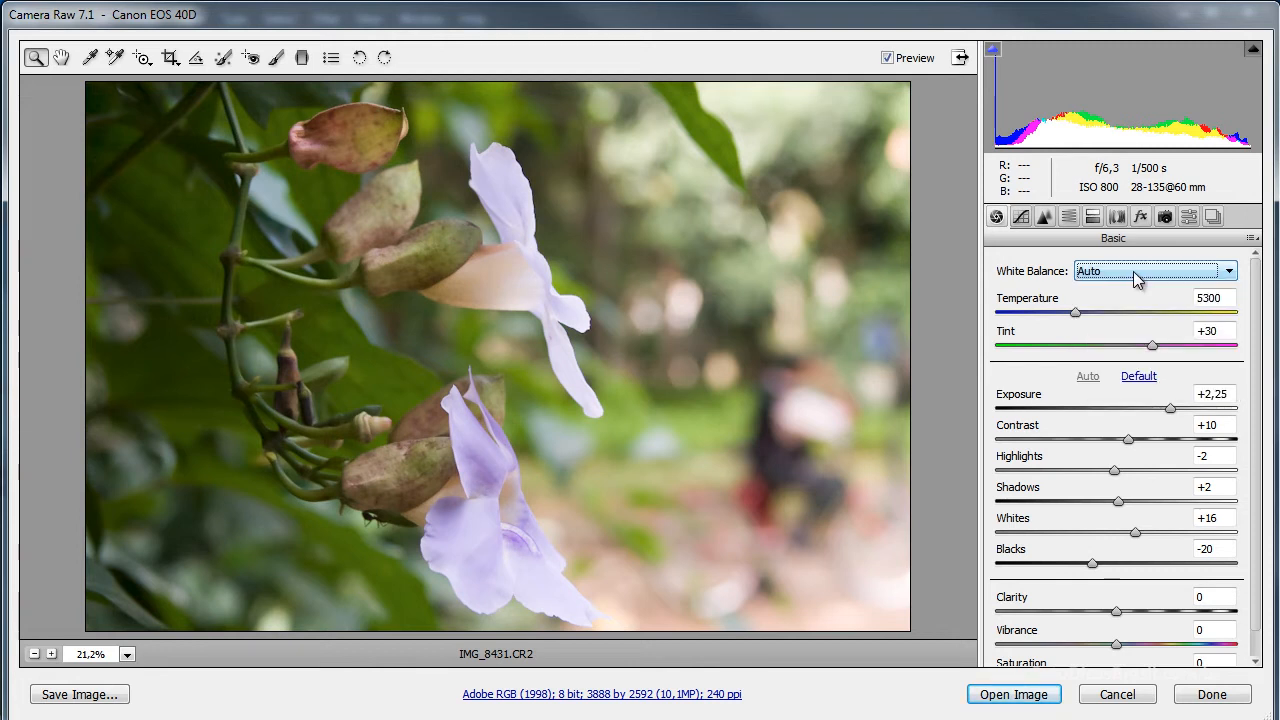
left_click(1137, 279)
left_click(1133, 271)
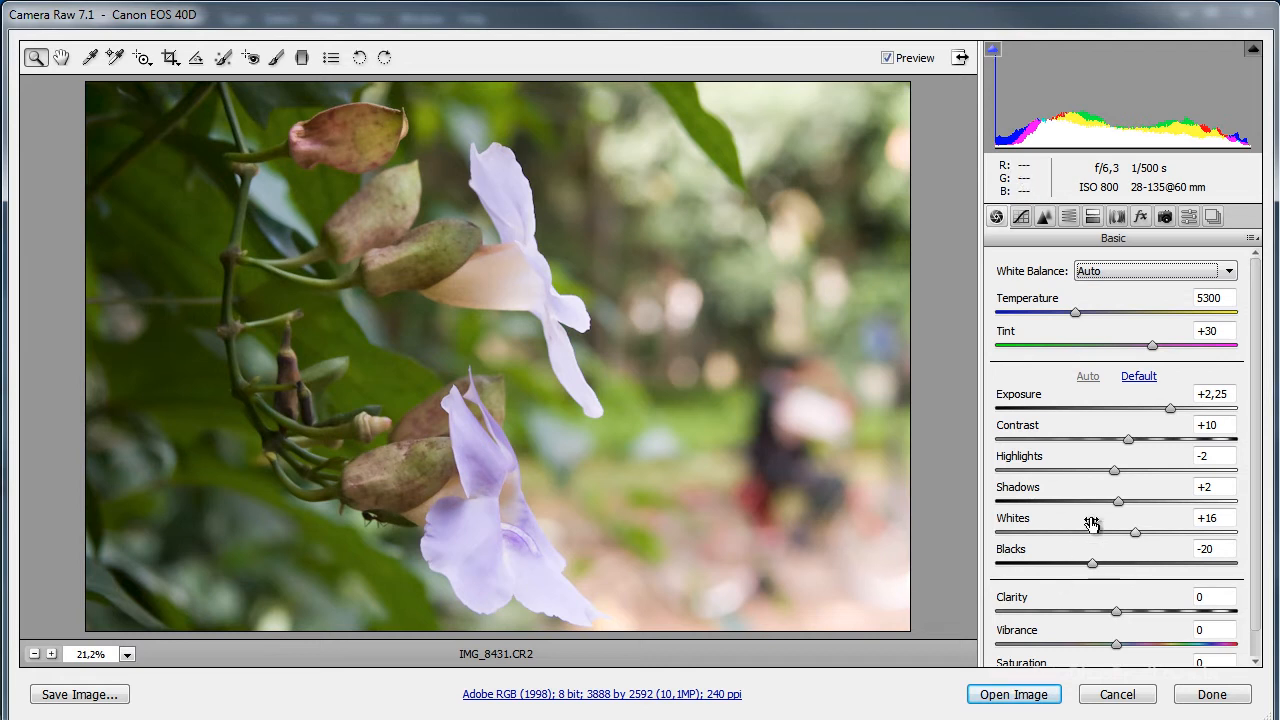
Raise Shadows to +89 and Vibrance to +11, and save the adjustments to the RAW photo without opening it for editing.
left_click_drag(1103, 502, 1222, 513)
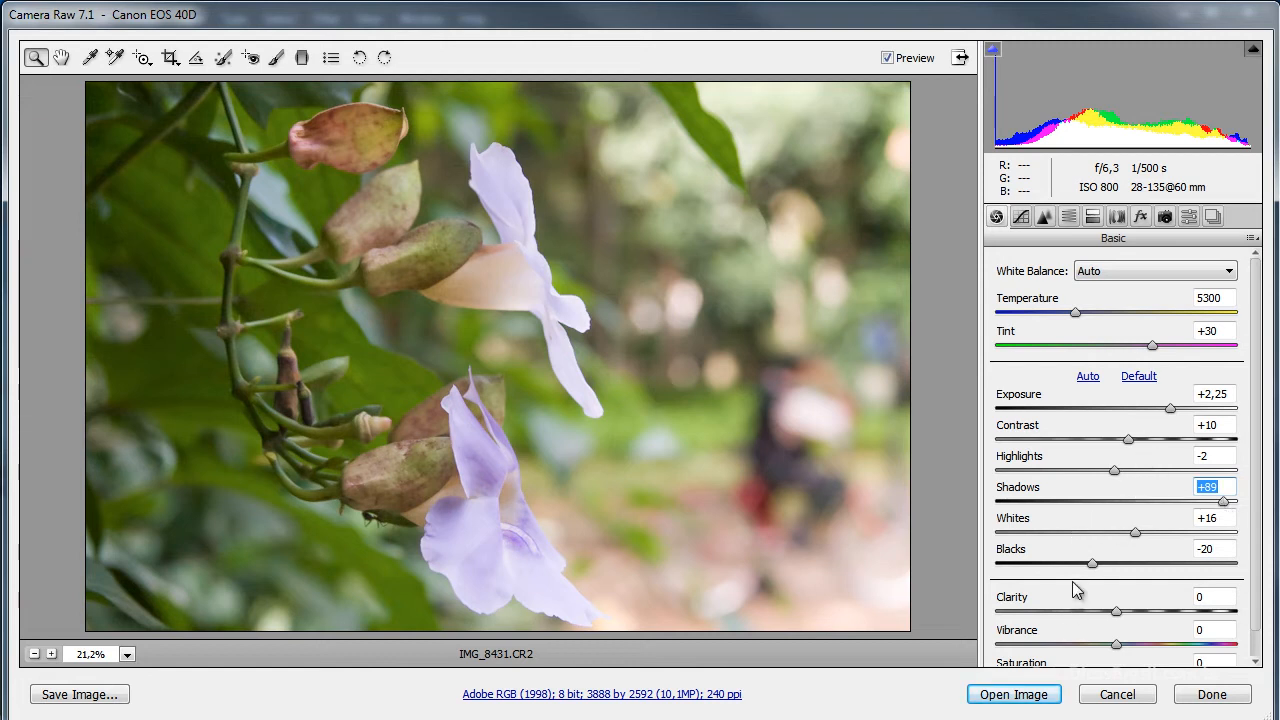
left_click_drag(1116, 644, 1129, 650)
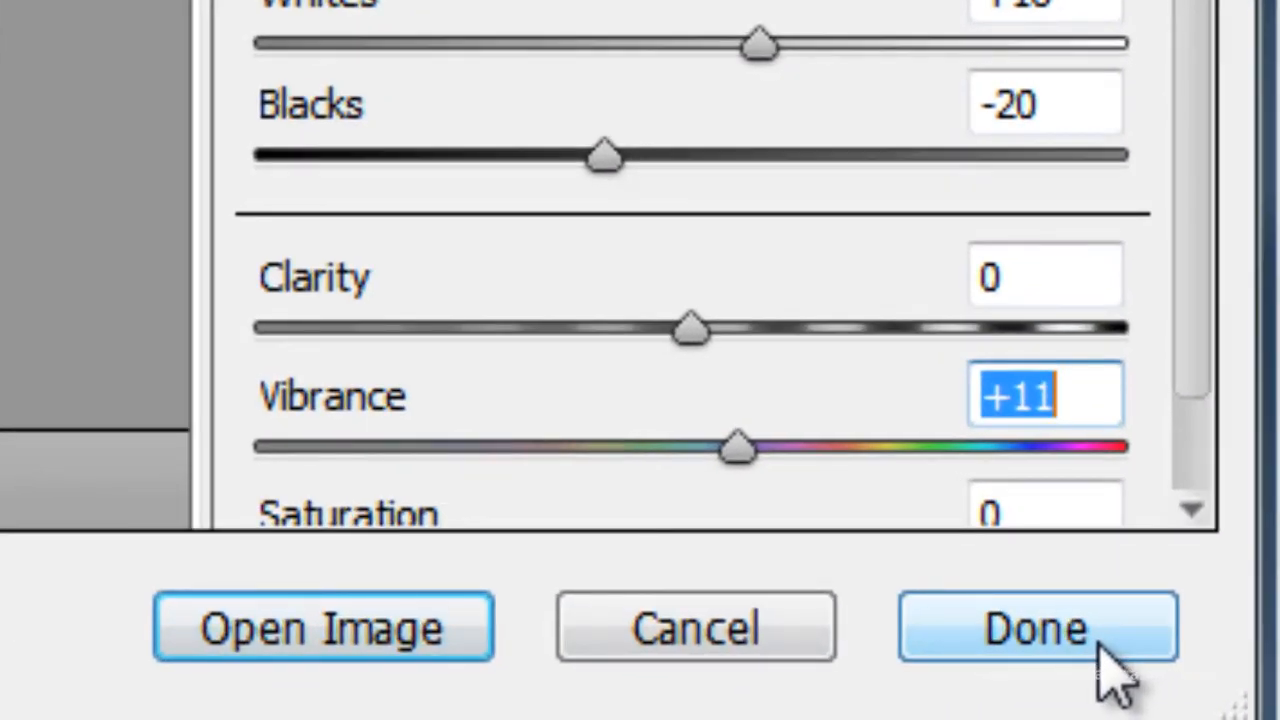
left_click(1100, 645)
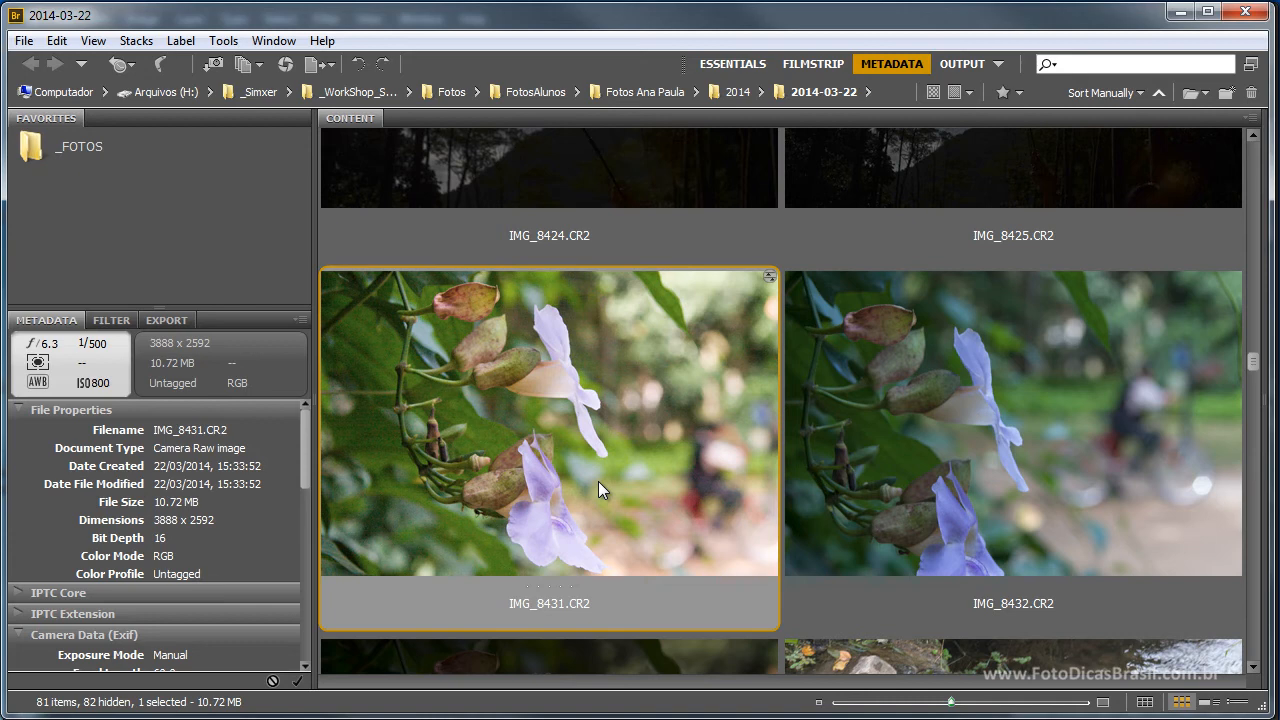
Reopen IMG_8431.CR2 in Camera Raw, and switch its tone values to Default and back to Auto.
double_click(581, 431)
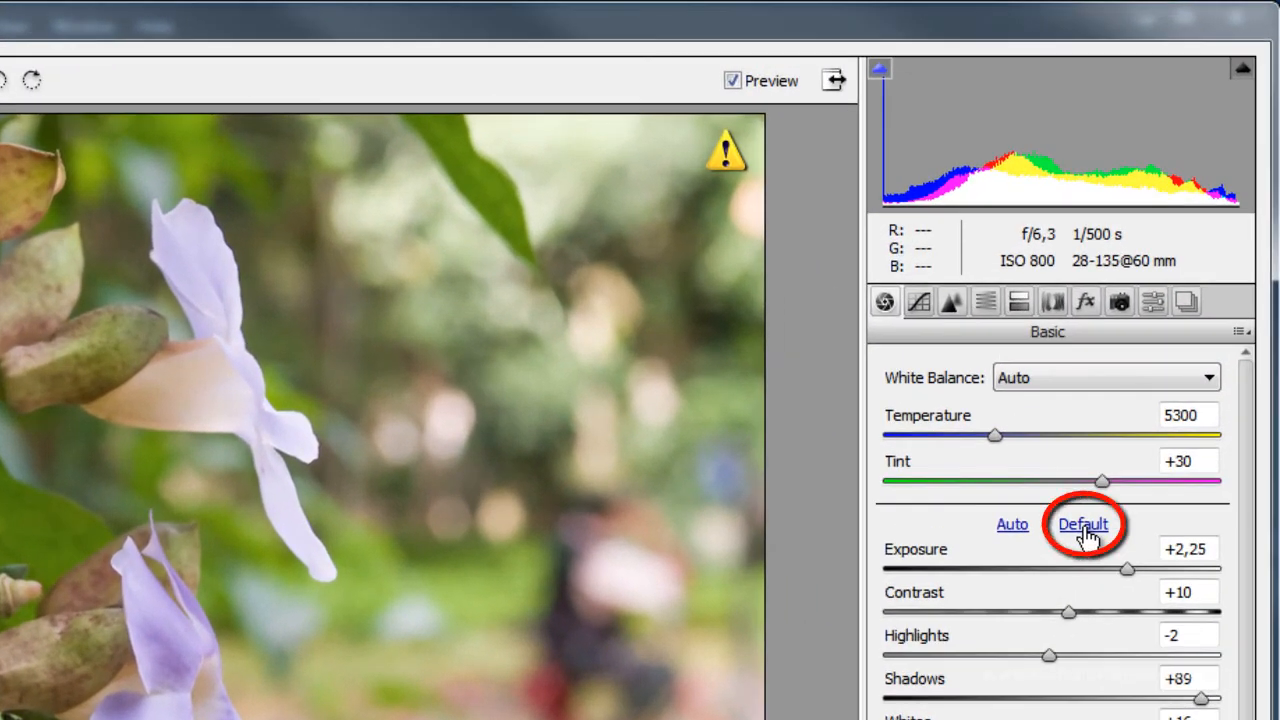
left_click(1088, 536)
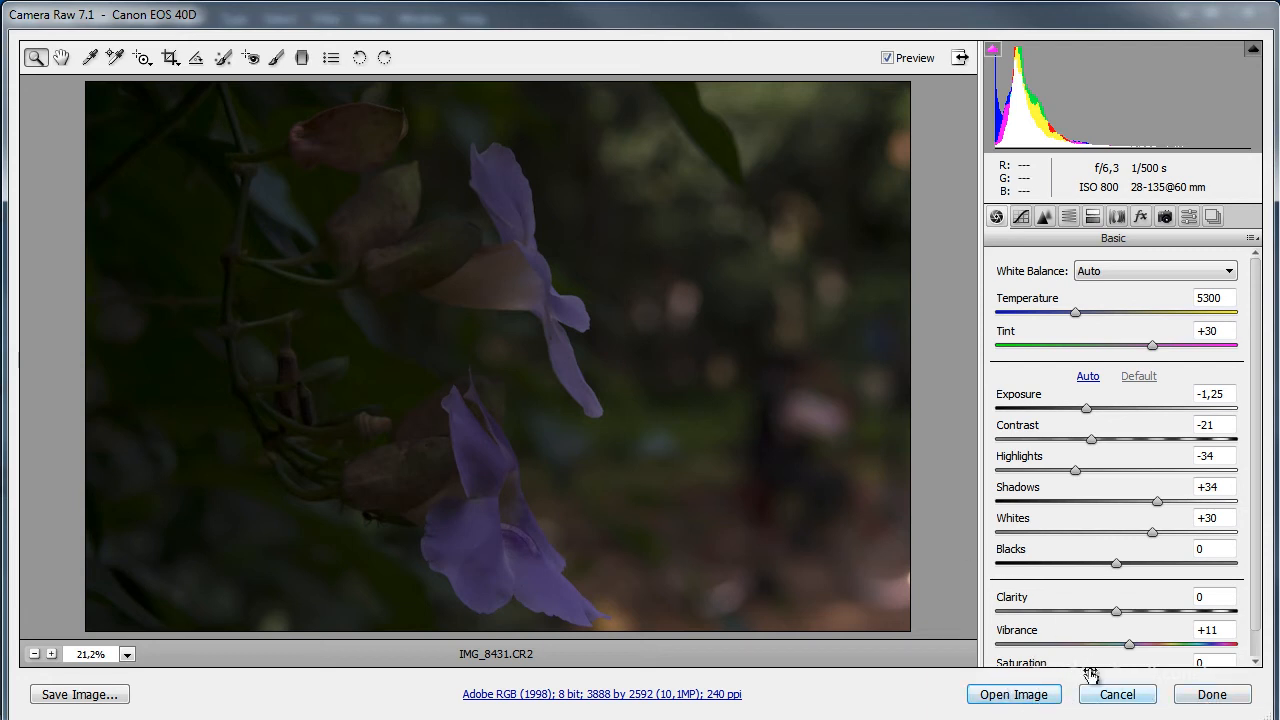
left_click(1088, 377)
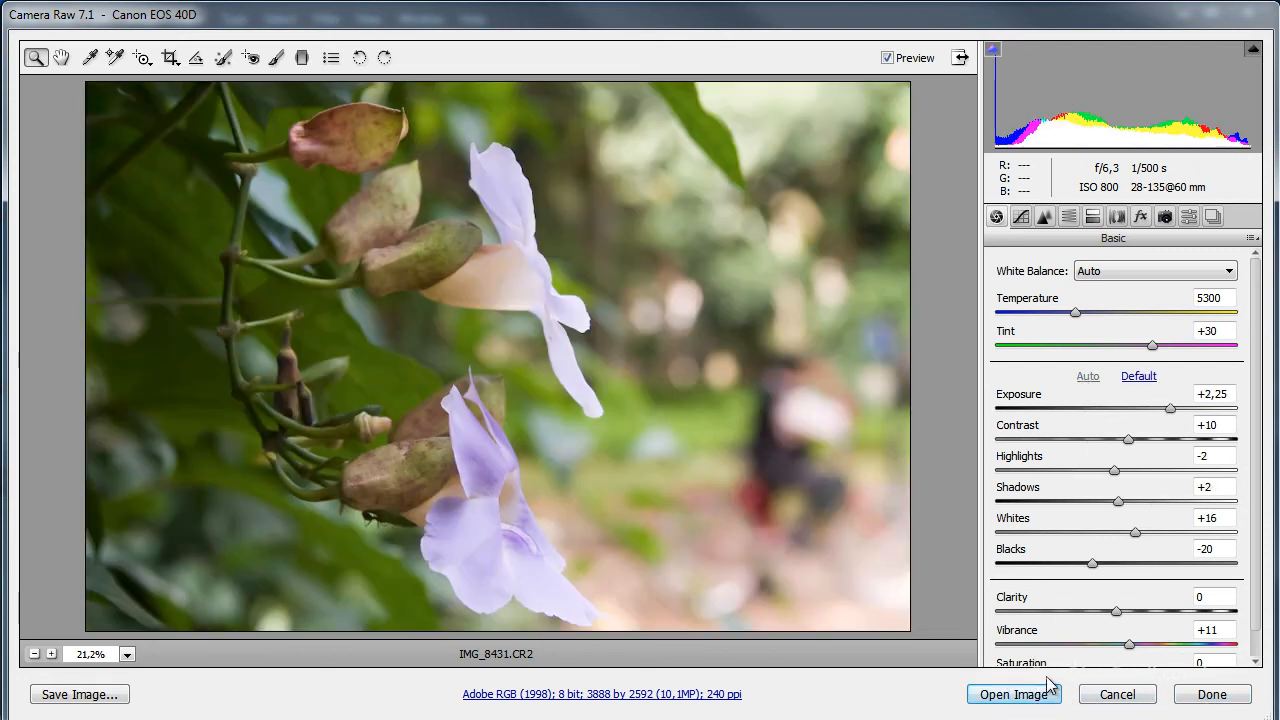
Lighten the Shadows of the flower photo above their automatic value and save the adjustments.
left_click_drag(1118, 501, 1171, 501)
left_click(1210, 695)
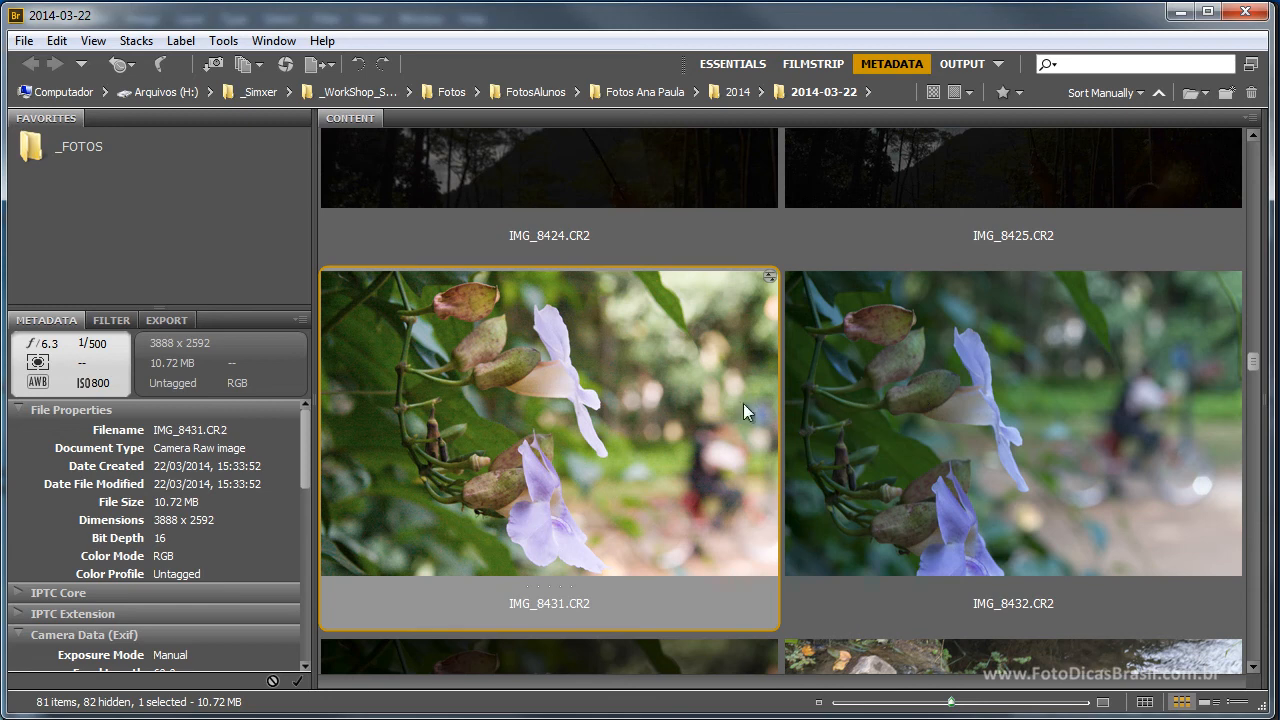
Compare the recovered IMG_8431.CR2 with the neighbouring IMG_8432.CR2 by selecting each photo in turn.
left_click(957, 424)
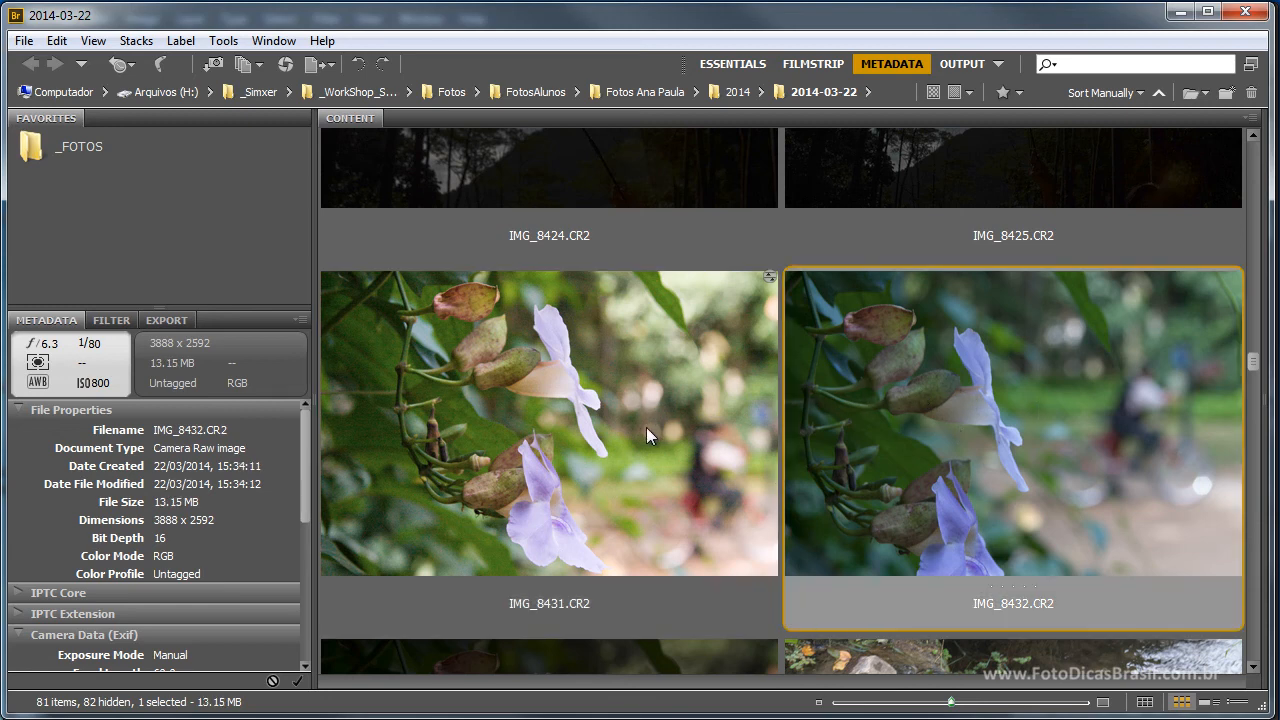
left_click(699, 428)
left_click(884, 421)
left_click(715, 423)
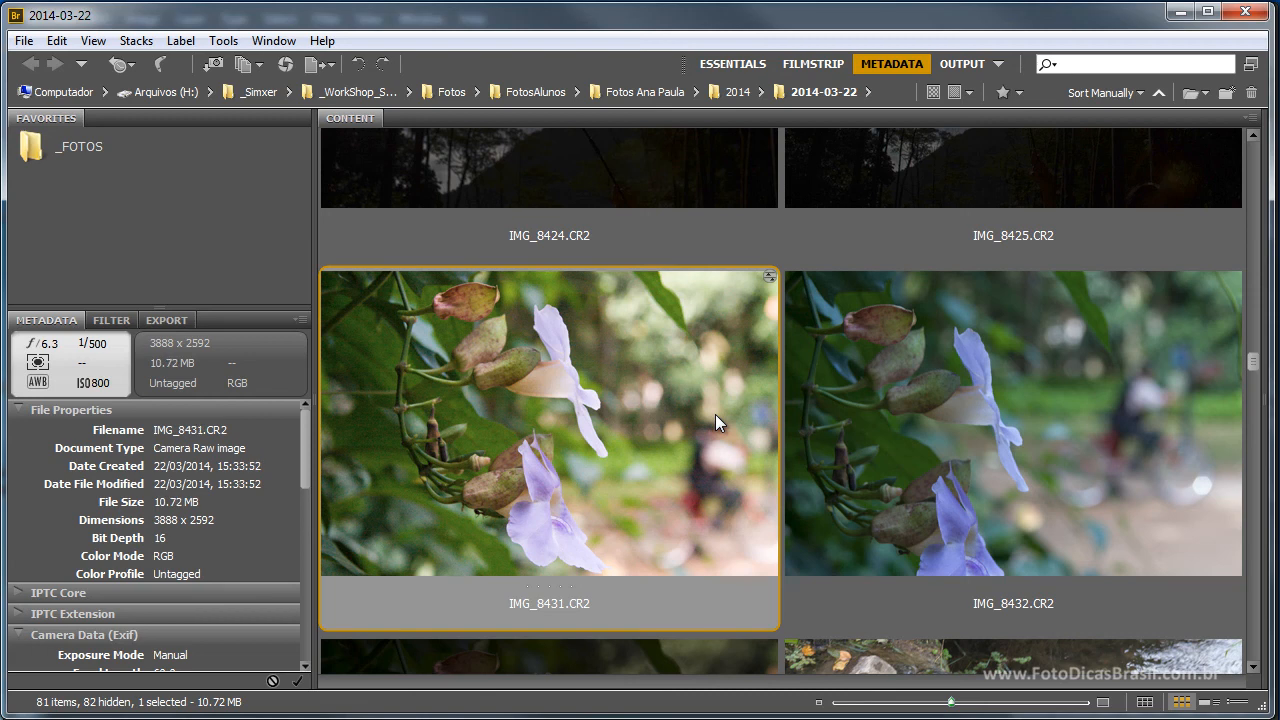